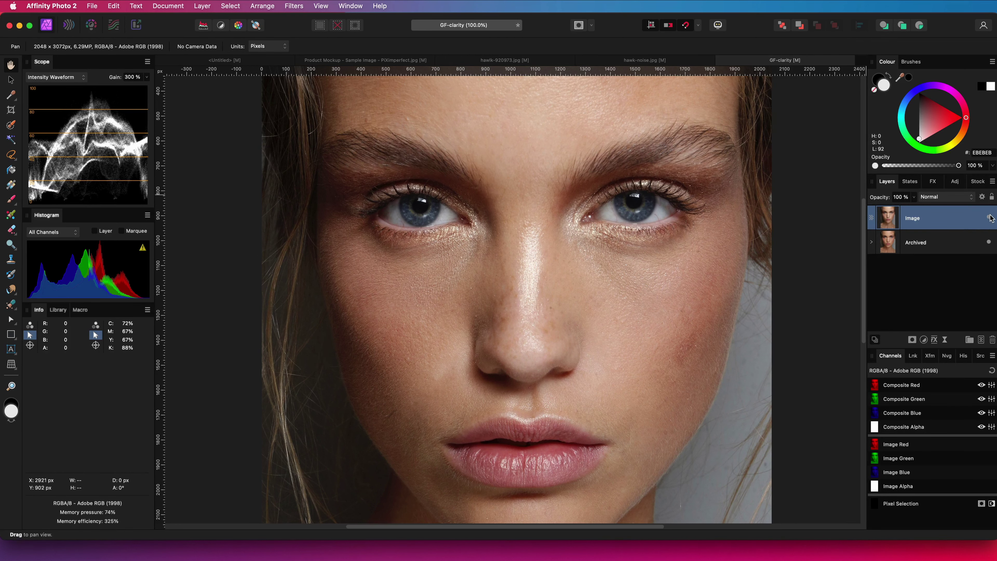
Step: Compare the Image layer's skin texture, then duplicate it as a backup named 'Original'
click(989, 217)
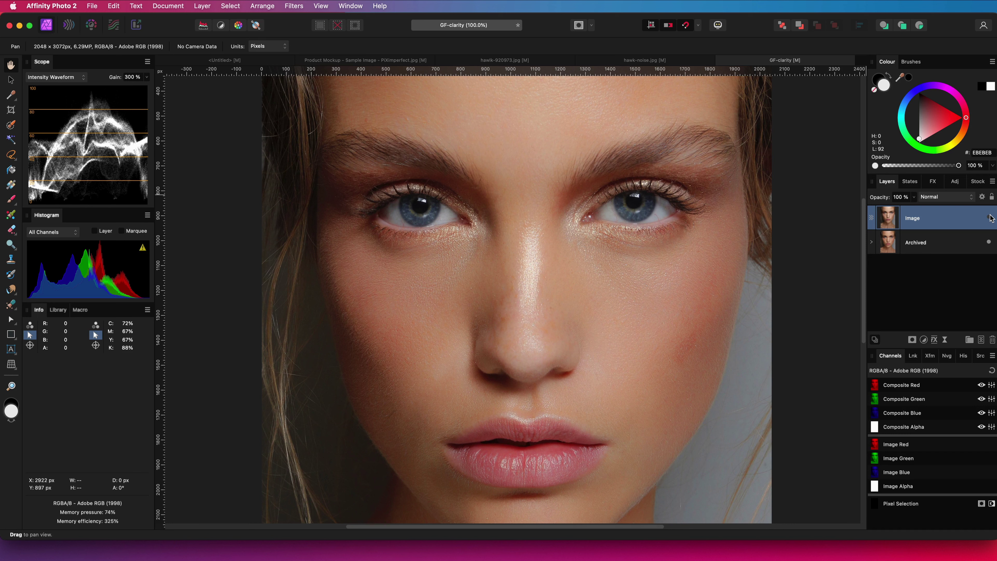
click(989, 218)
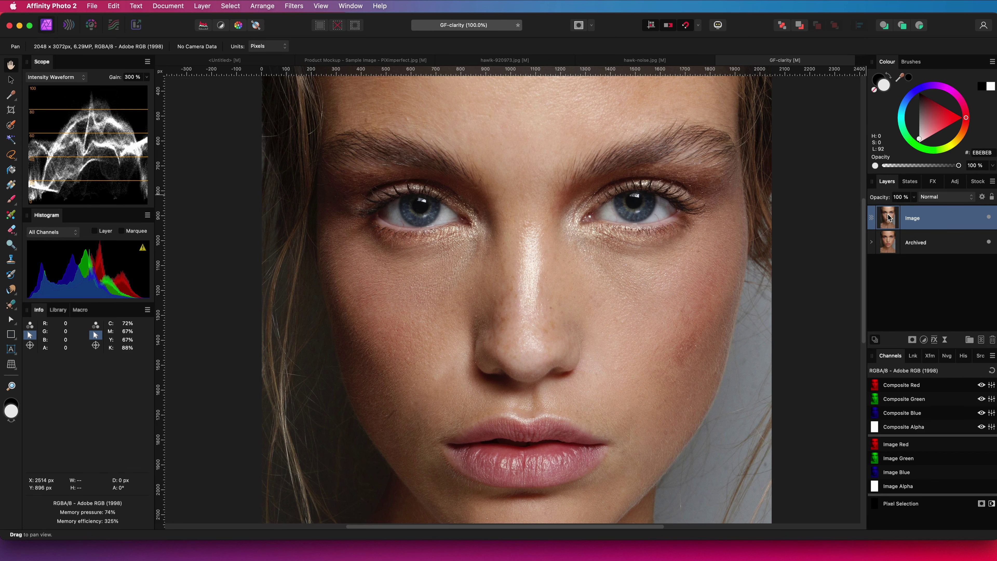
key(super+j)
double_click(914, 218)
text(Original)
key(Return)
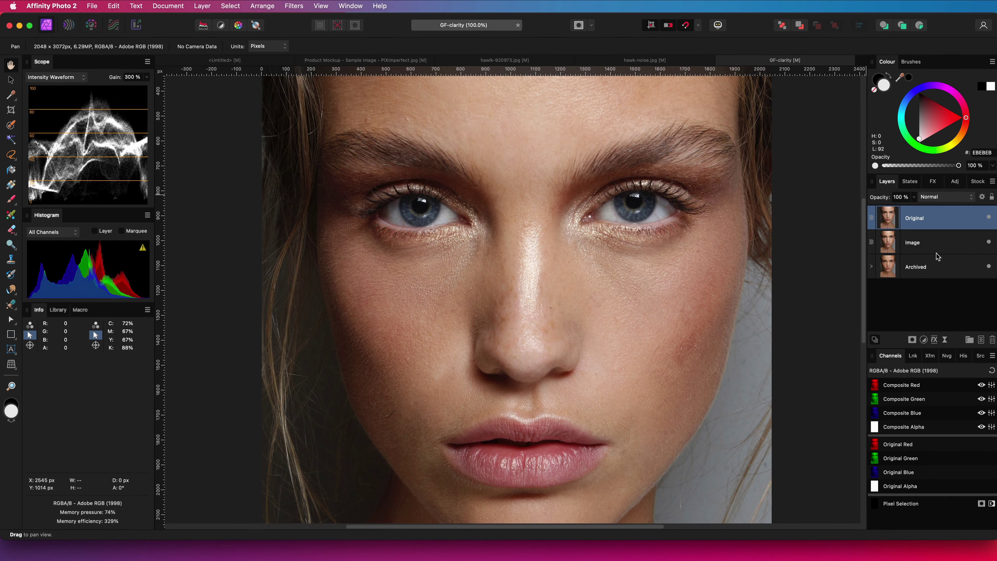
Step: Make the Image layer the working layer and hide the Original backup
click(923, 248)
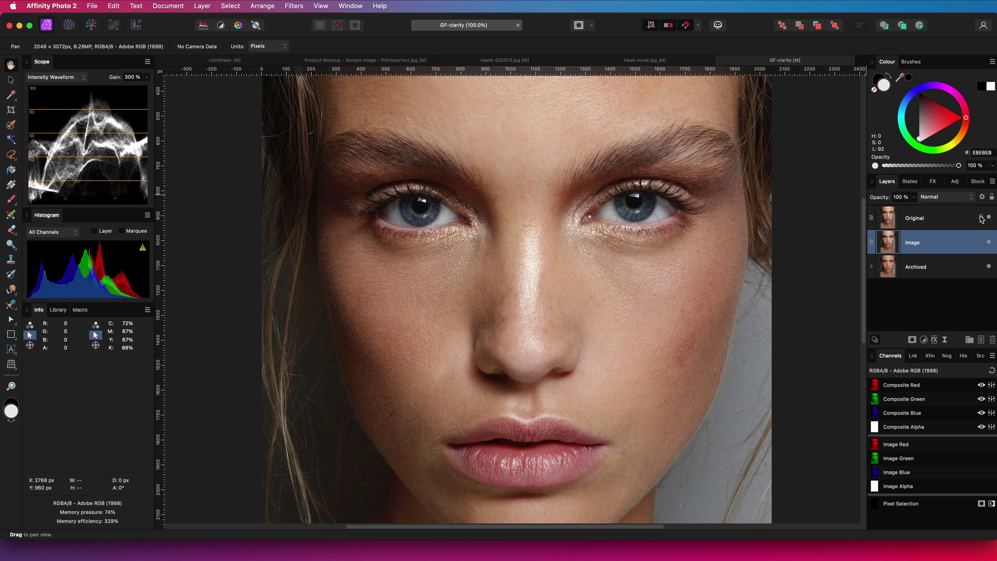
click(989, 217)
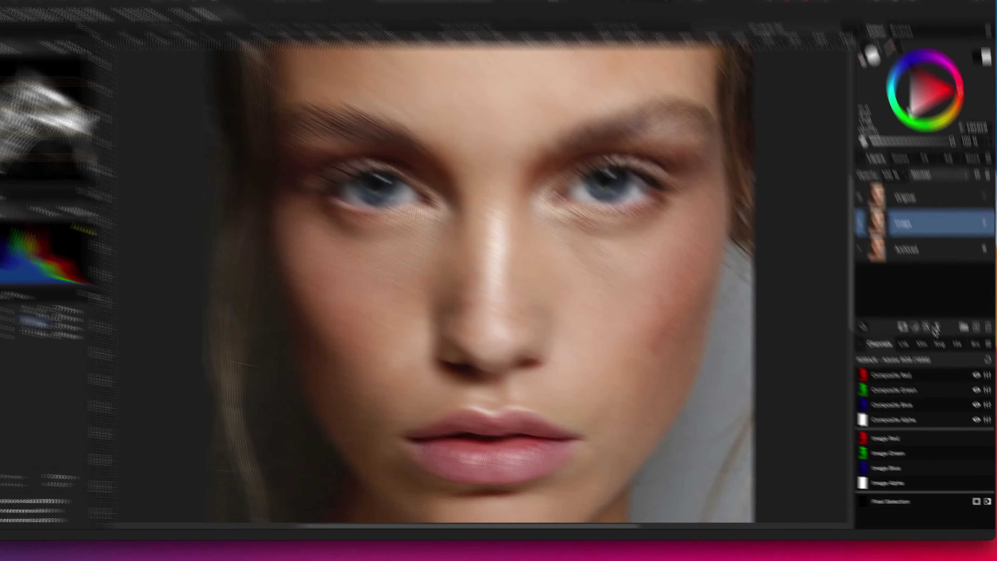
click(935, 340)
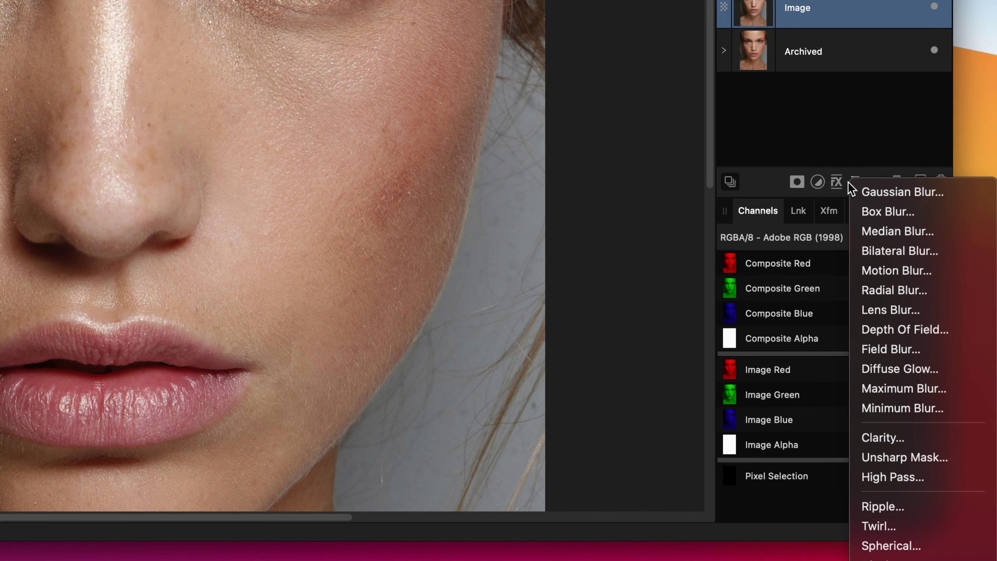
Step: Add a Live Clarity filter at 100% strength to Image, comparing against Original
click(915, 442)
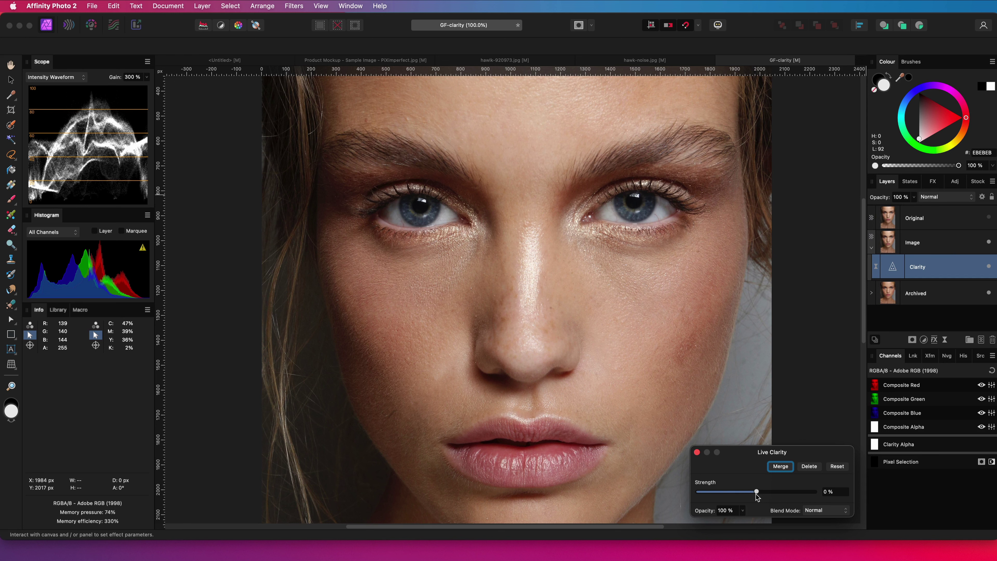
drag(756, 494, 588, 503)
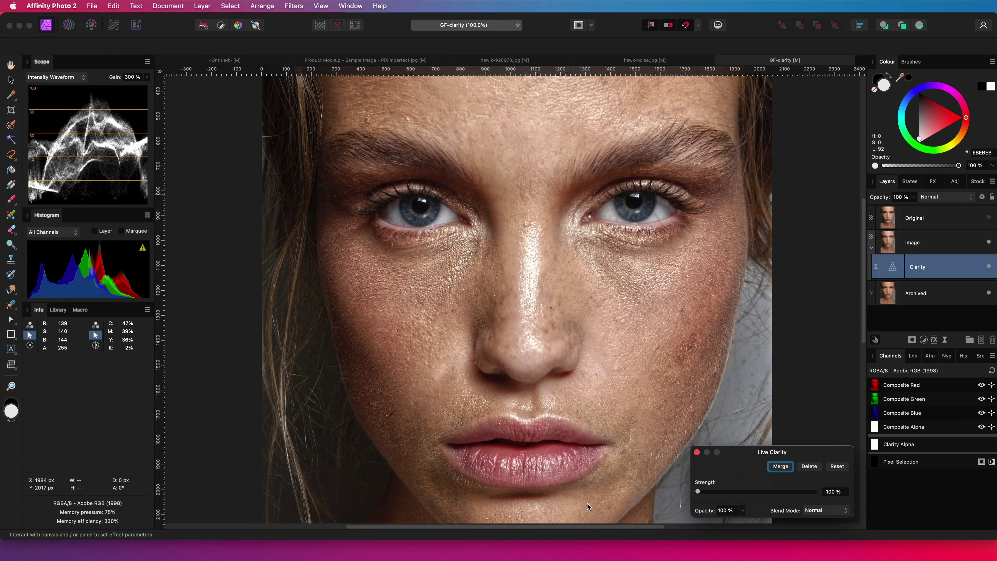
click(697, 453)
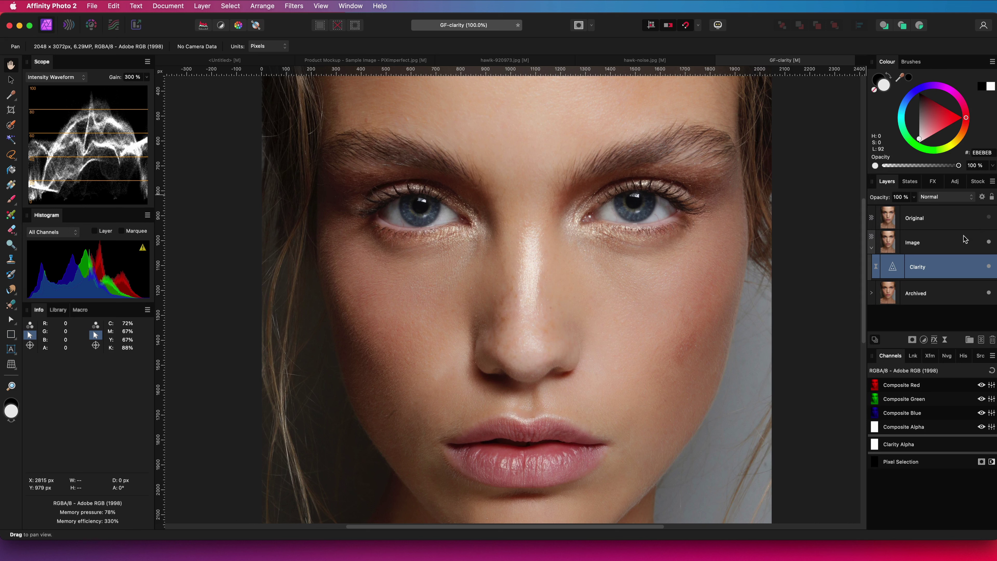
click(988, 218)
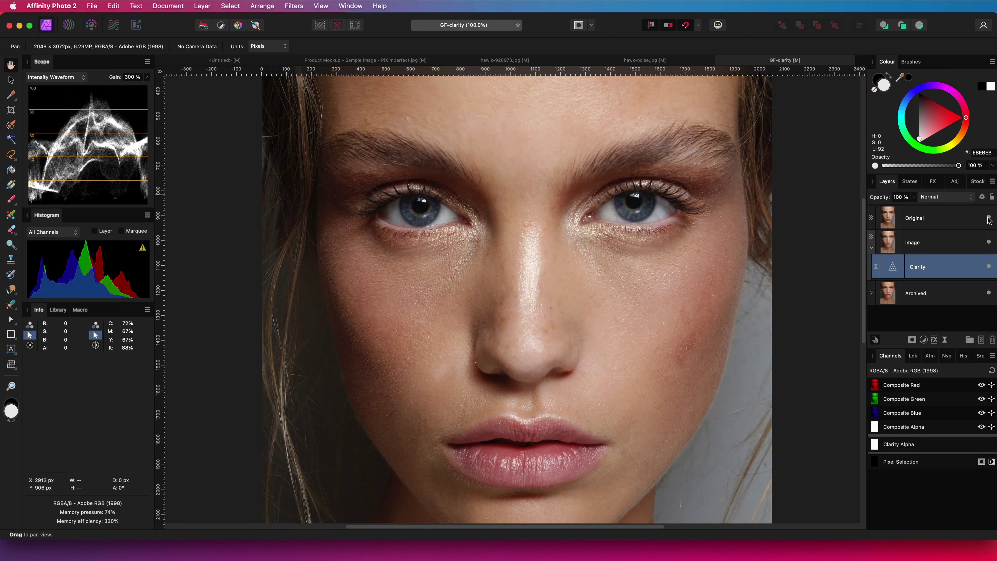
click(989, 218)
click(989, 218)
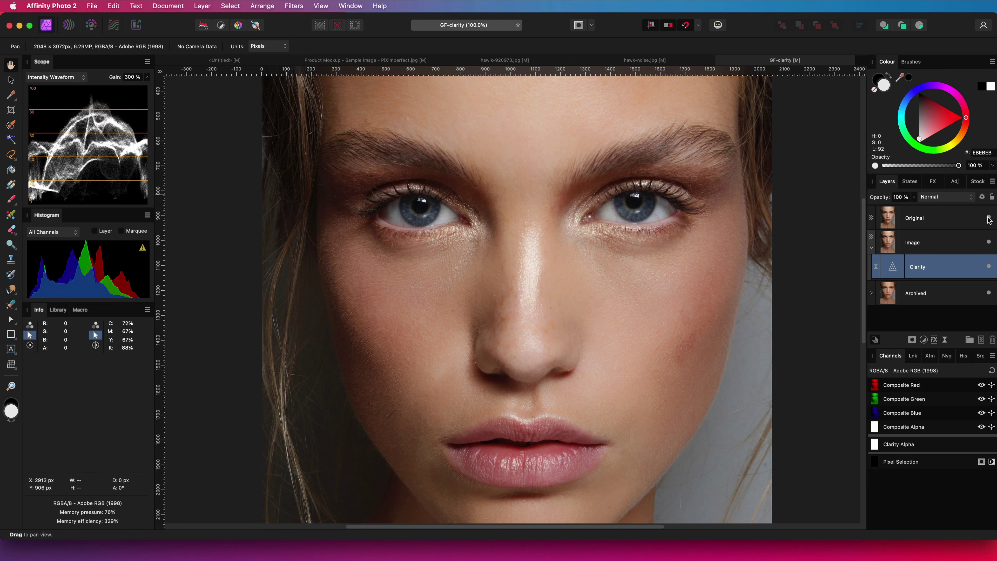
click(988, 219)
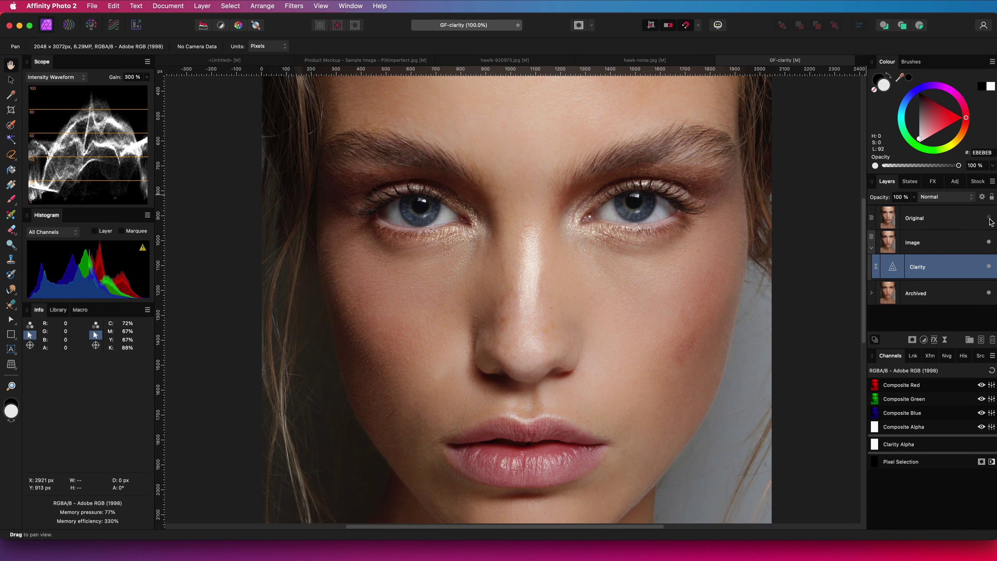
Step: Rename the Image layer to 'Image with clarity'
double_click(944, 249)
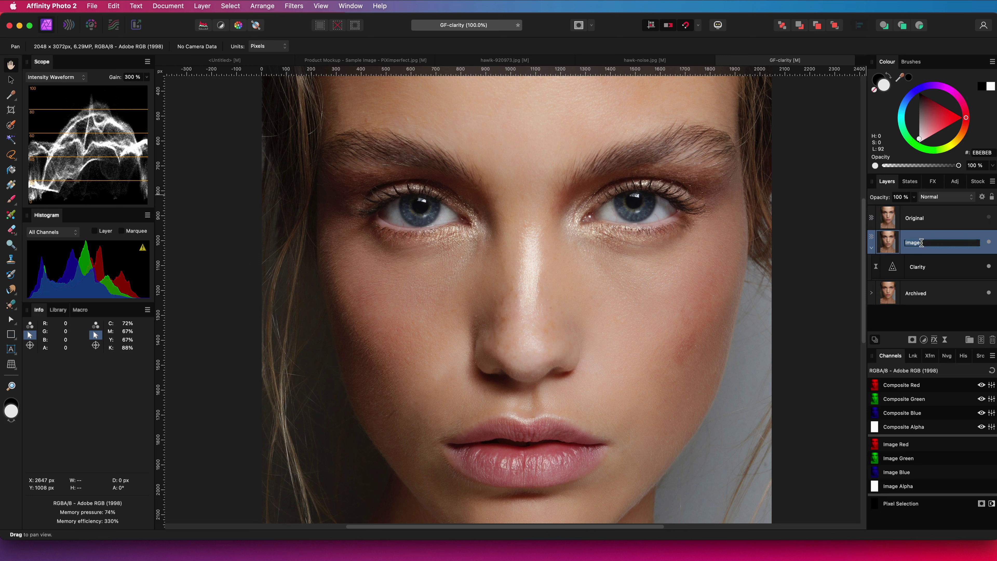
click(940, 243)
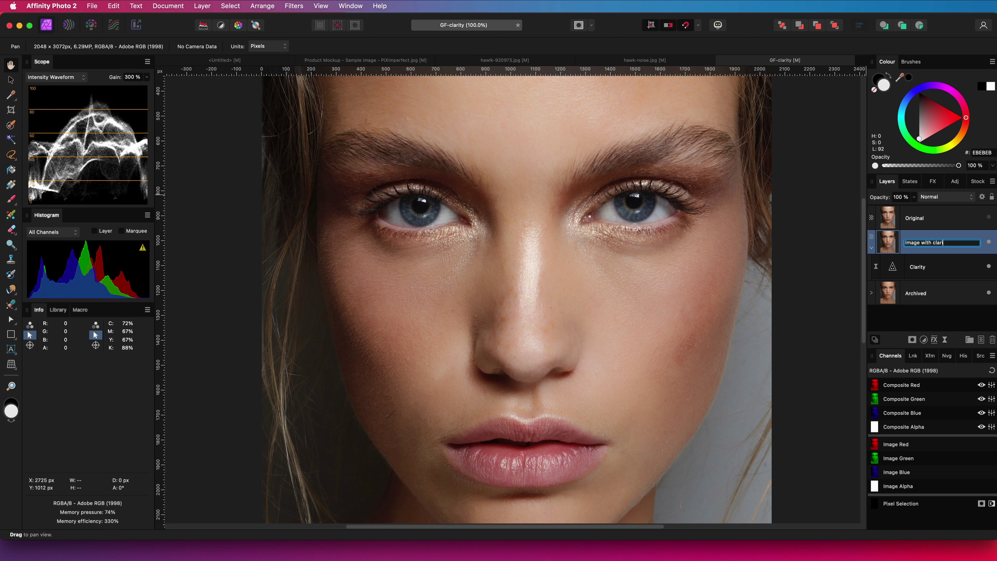
key(Return)
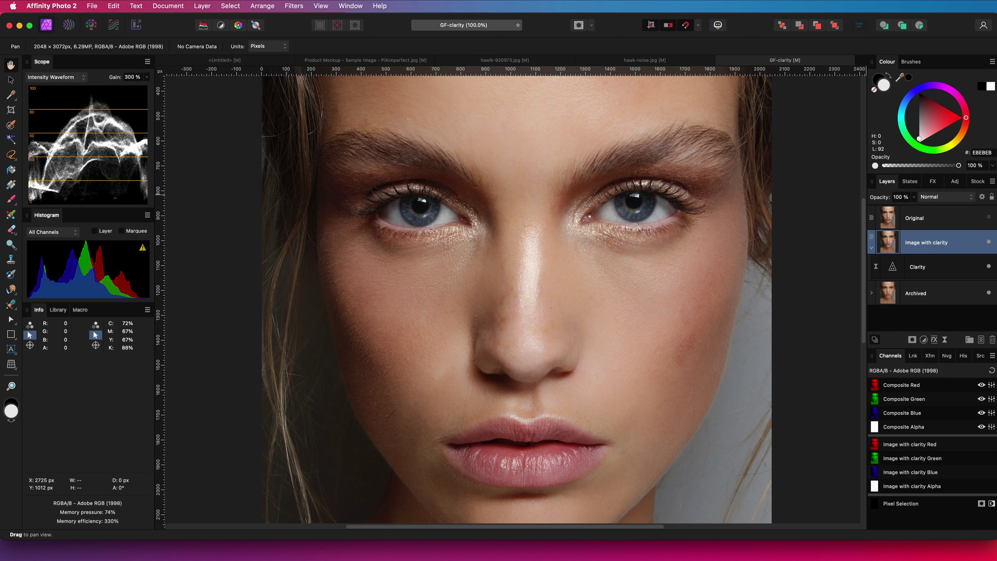
Step: Set the Clarity filter to Screen, with blend ranges fading it out over bright underlying tones
click(892, 266)
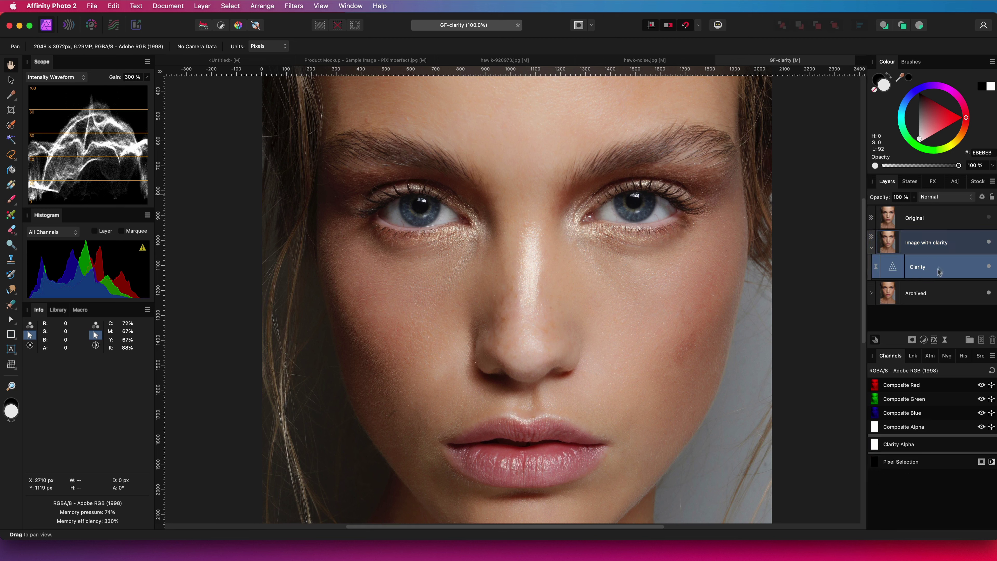
click(956, 196)
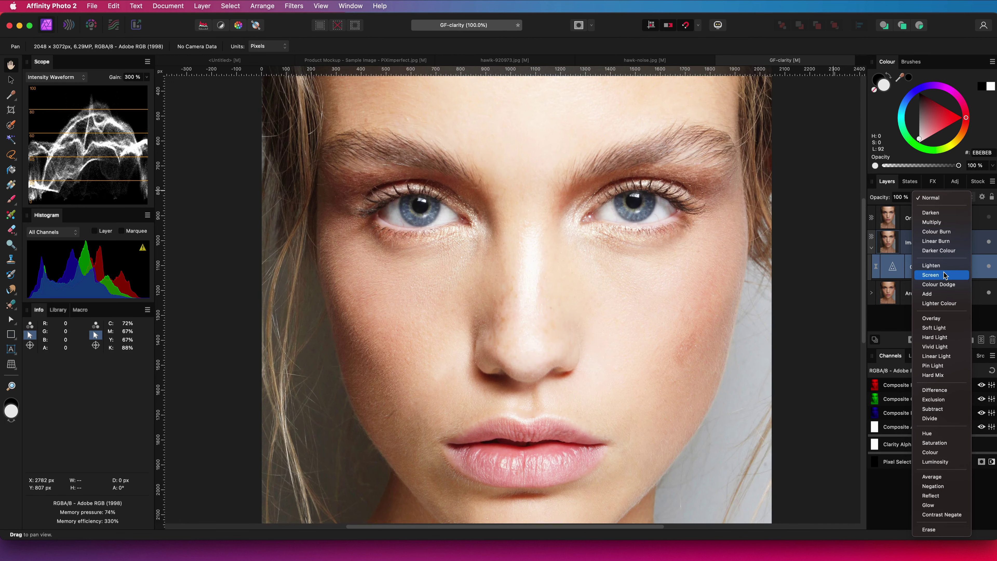
click(944, 274)
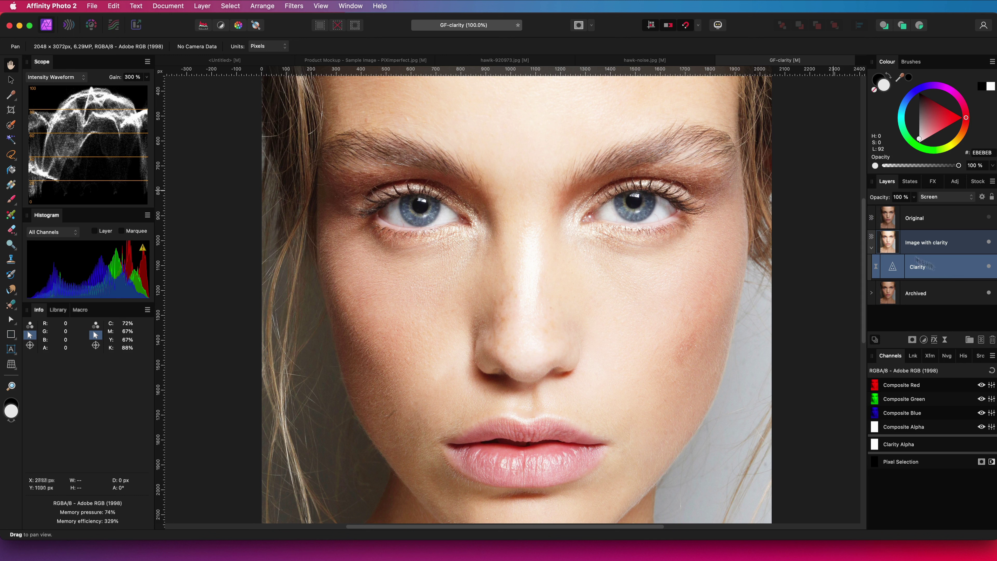
click(982, 197)
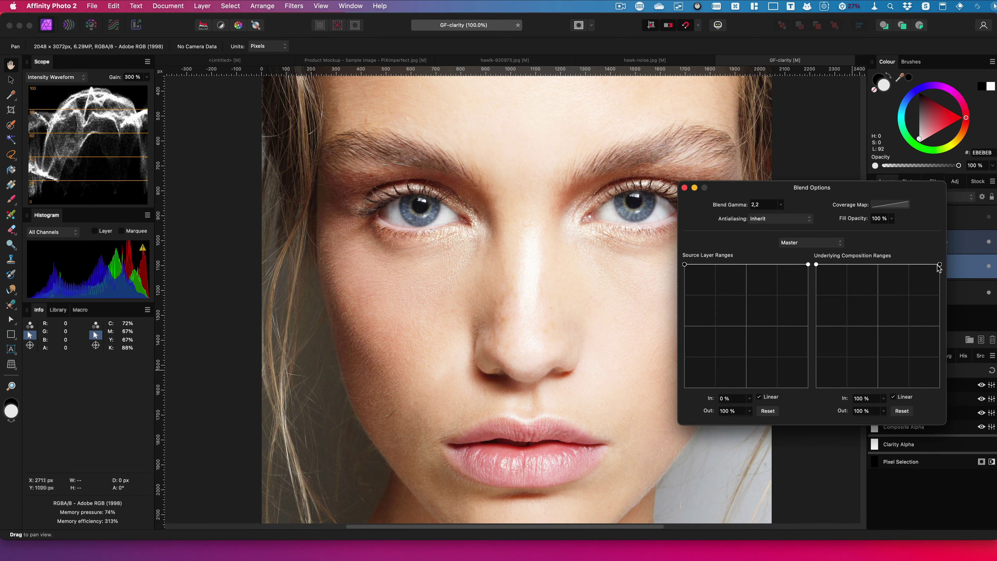
drag(939, 264, 948, 442)
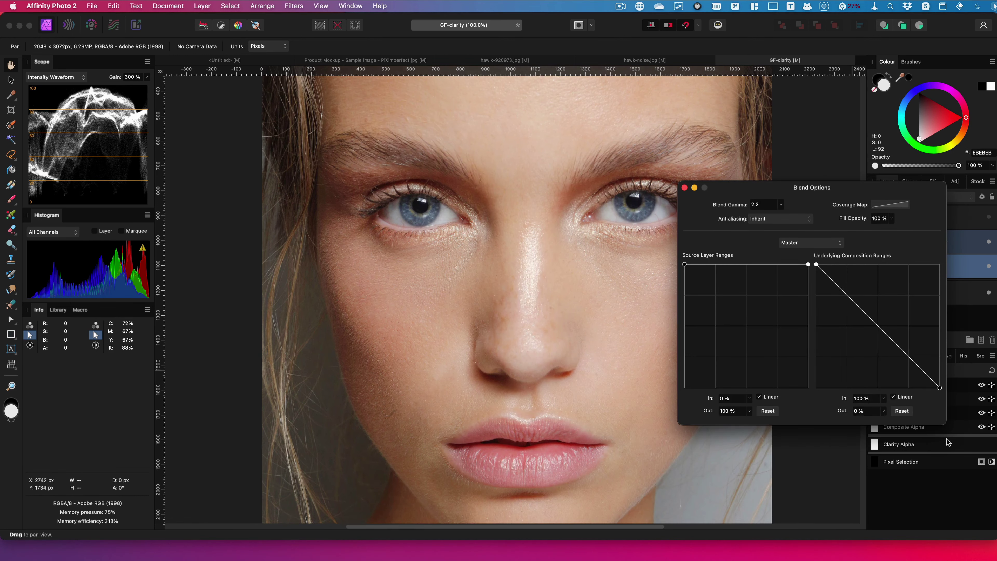
click(684, 187)
click(890, 243)
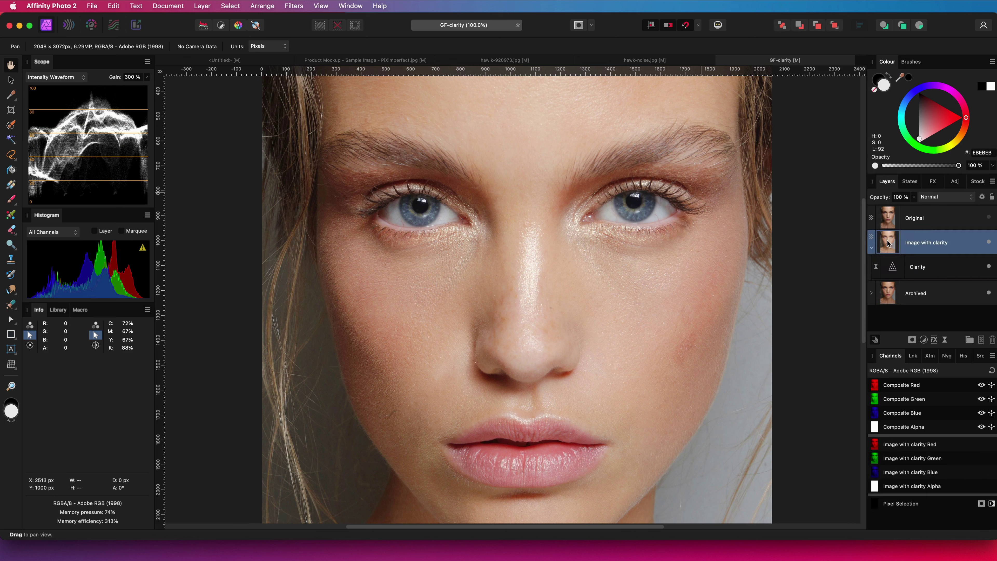
click(871, 247)
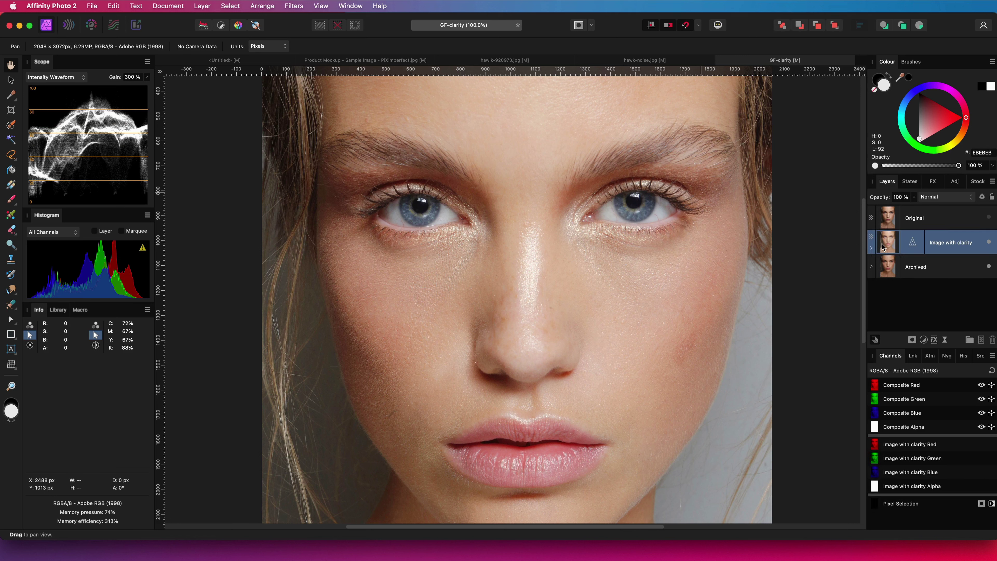
Step: Merge visible layers into a new pixel layer named 'Image Clarify screen br'
right_click(883, 247)
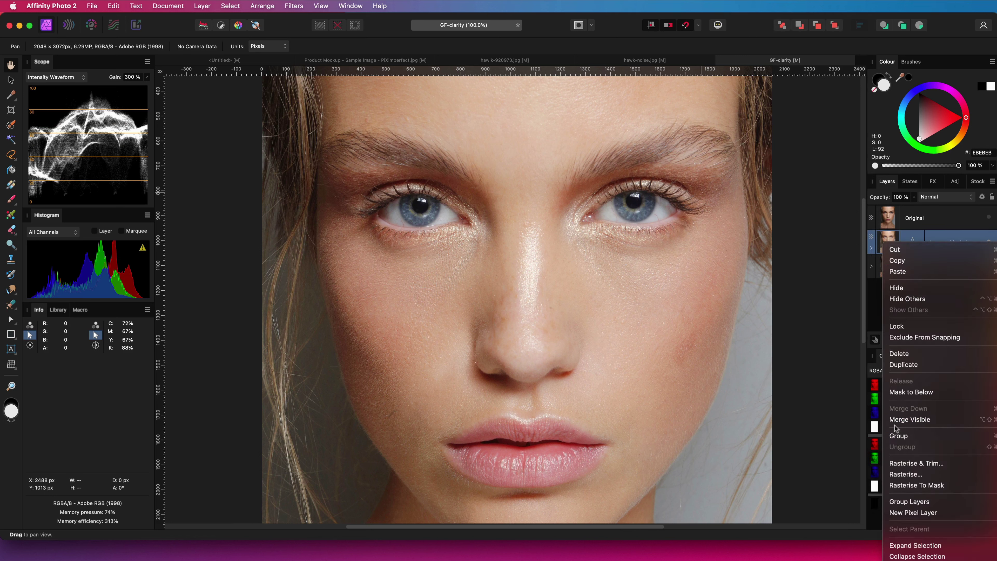
click(910, 245)
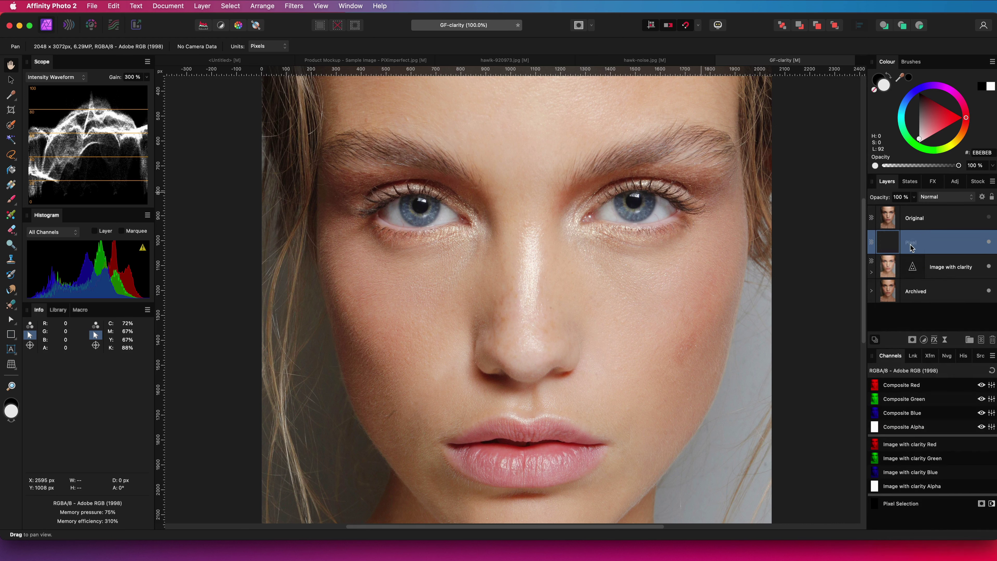
double_click(918, 241)
text(Image Clarifiy screen b)
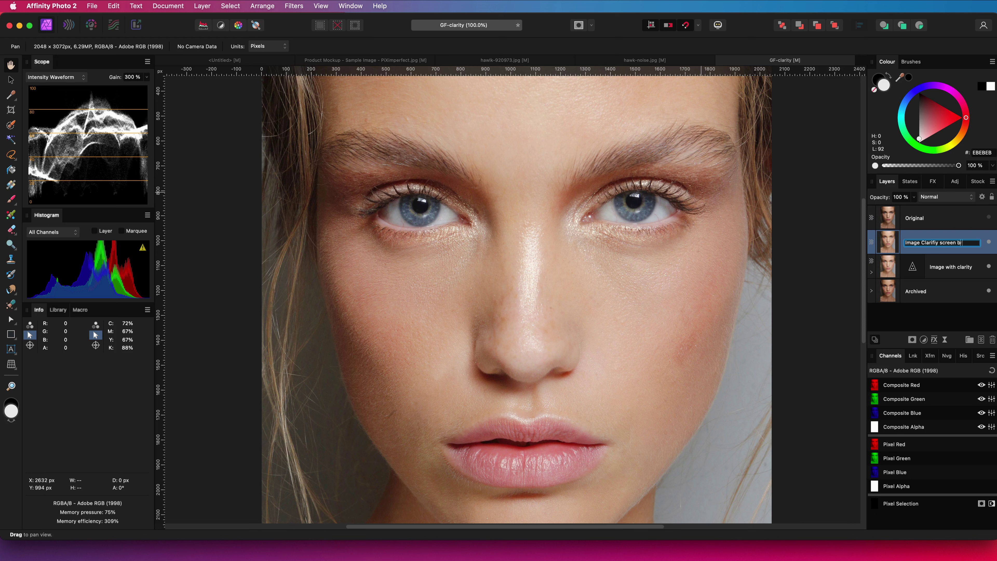
key(Return)
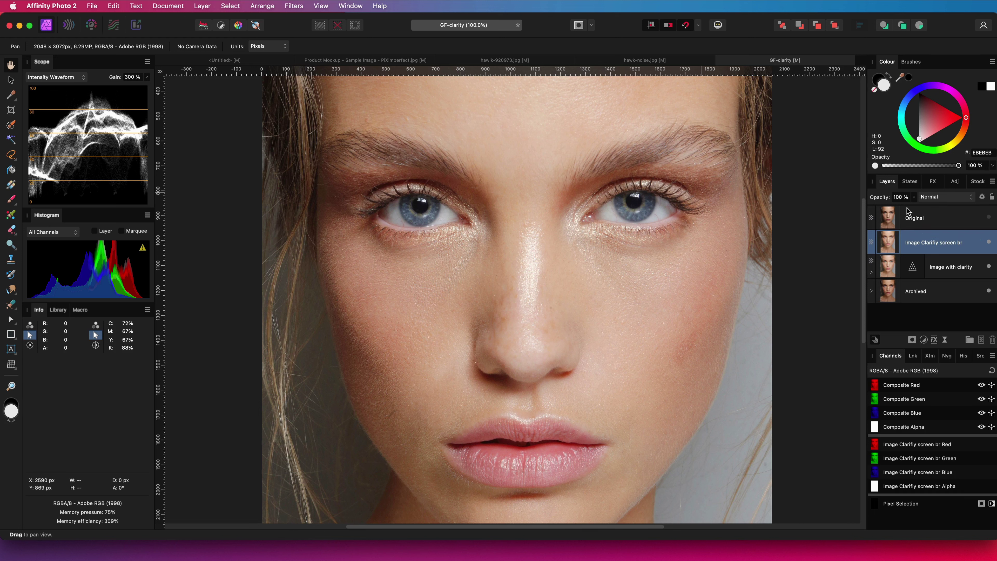
Step: Apply Frequency Separation at a 16.8 px radius and show the High Frequency layer
click(292, 6)
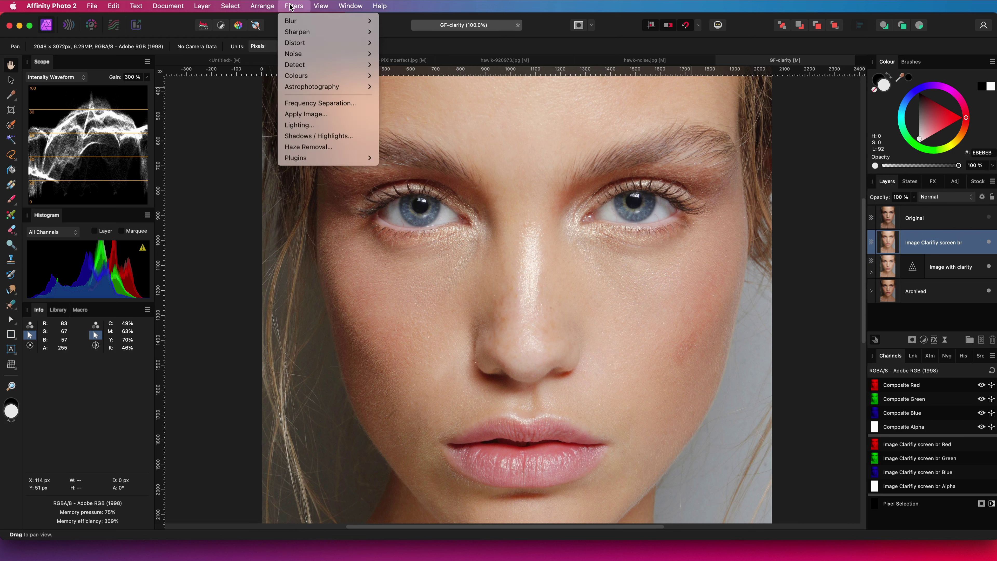
click(310, 104)
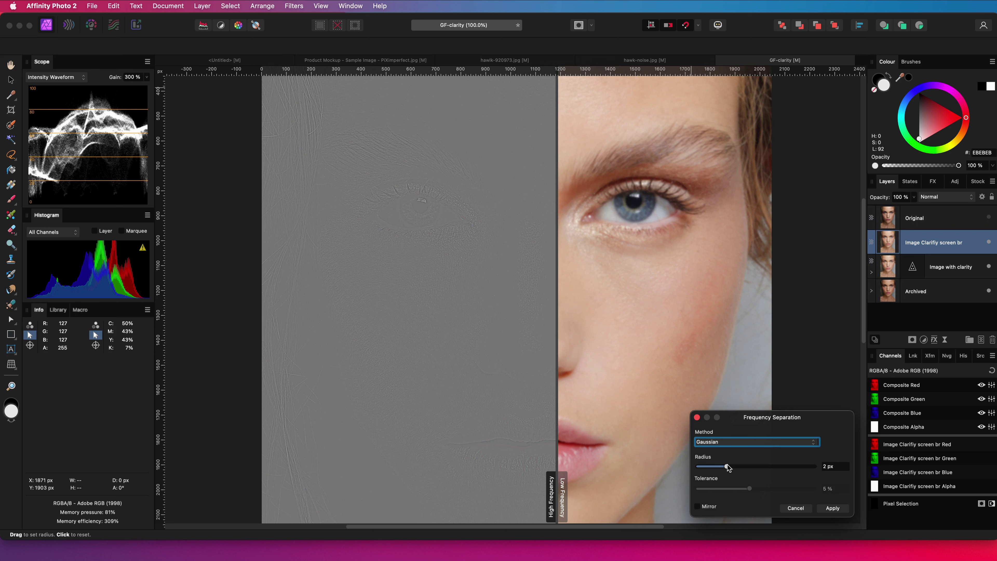
mouse_move(727, 466)
mouse_down()
mouse_move(758, 466)
mouse_move(726, 467)
mouse_up()
key(Return)
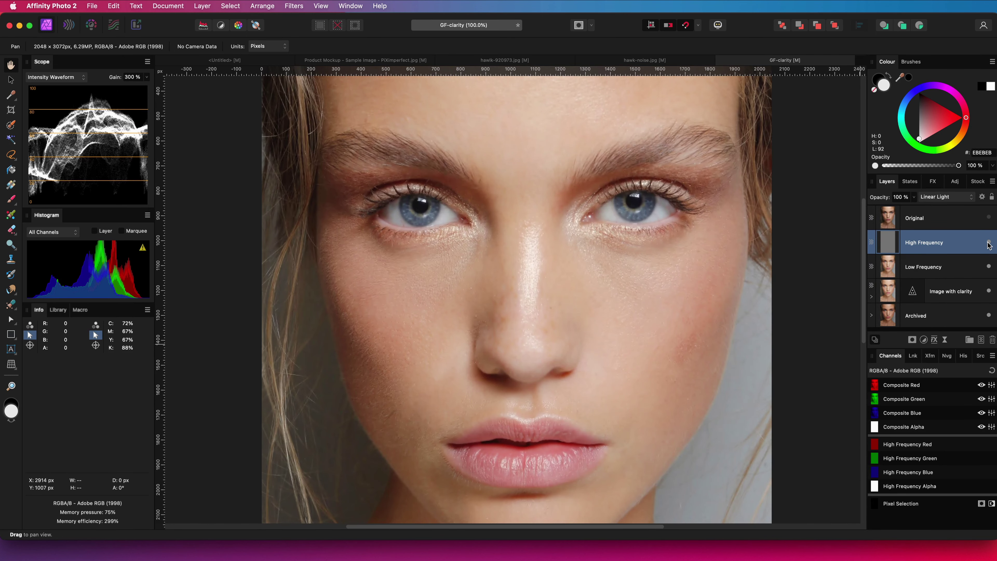
click(989, 242)
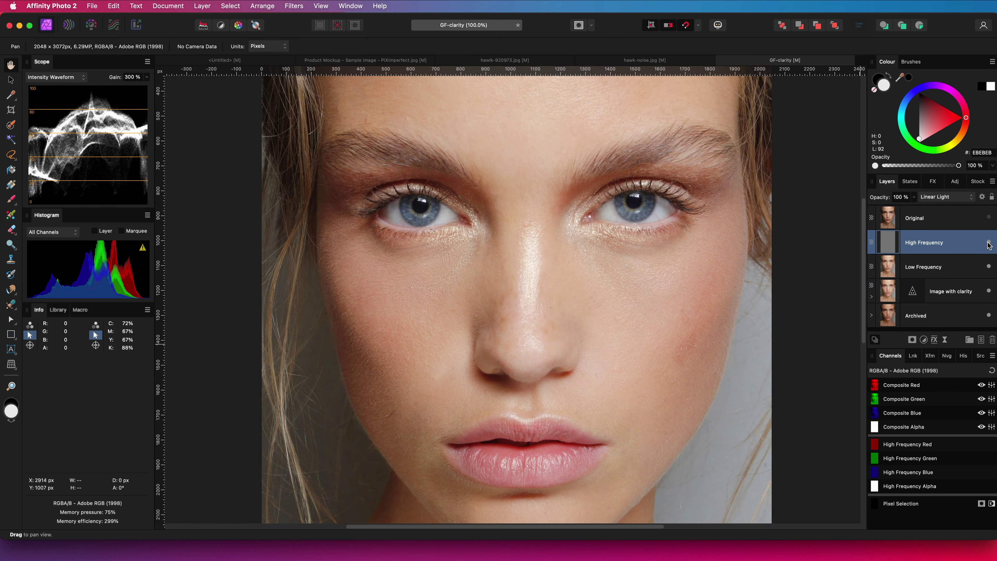
Step: Smooth the Low Frequency layer with a -100% Live Clarity filter, comparing against Original
click(908, 271)
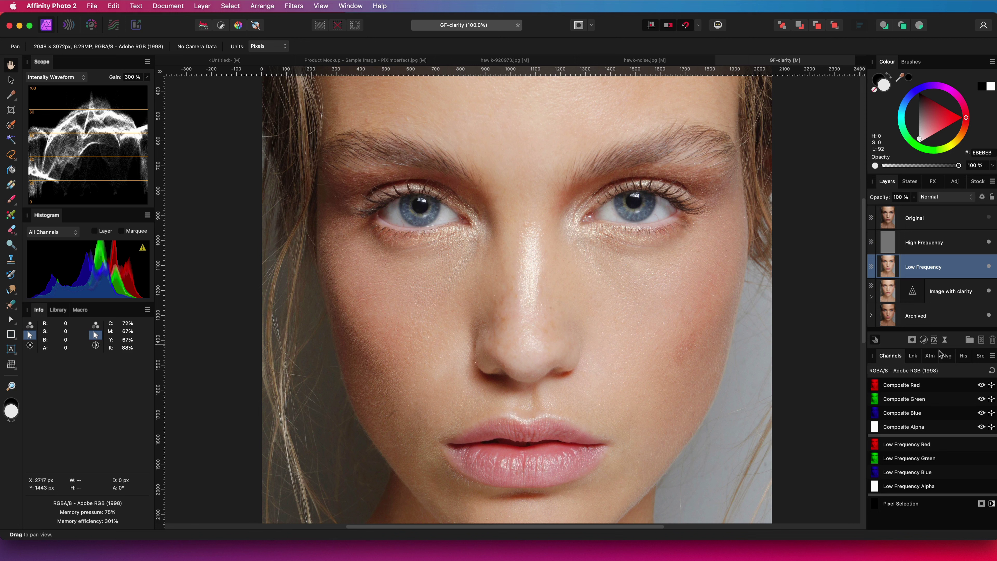
click(945, 340)
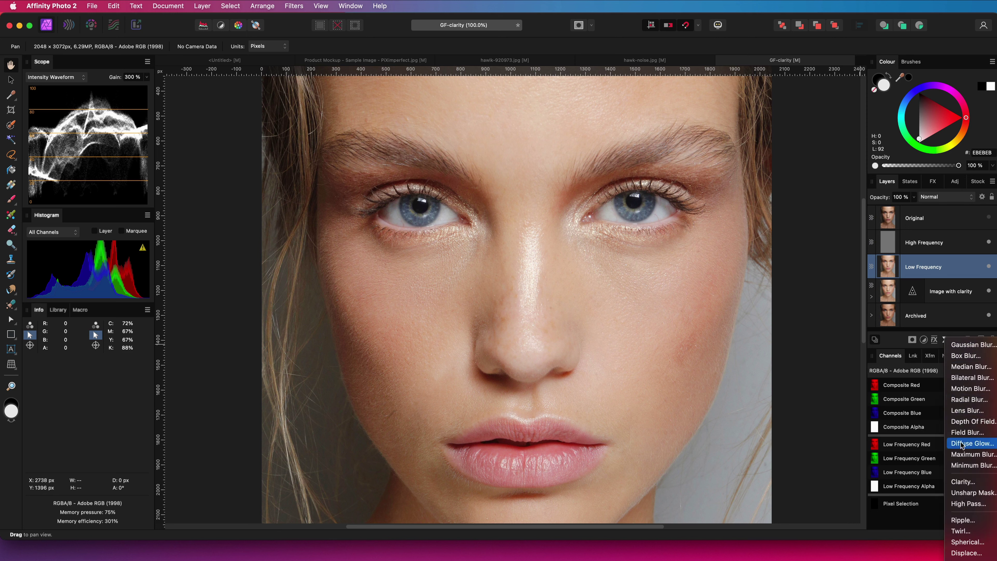
click(963, 482)
drag(757, 492, 606, 495)
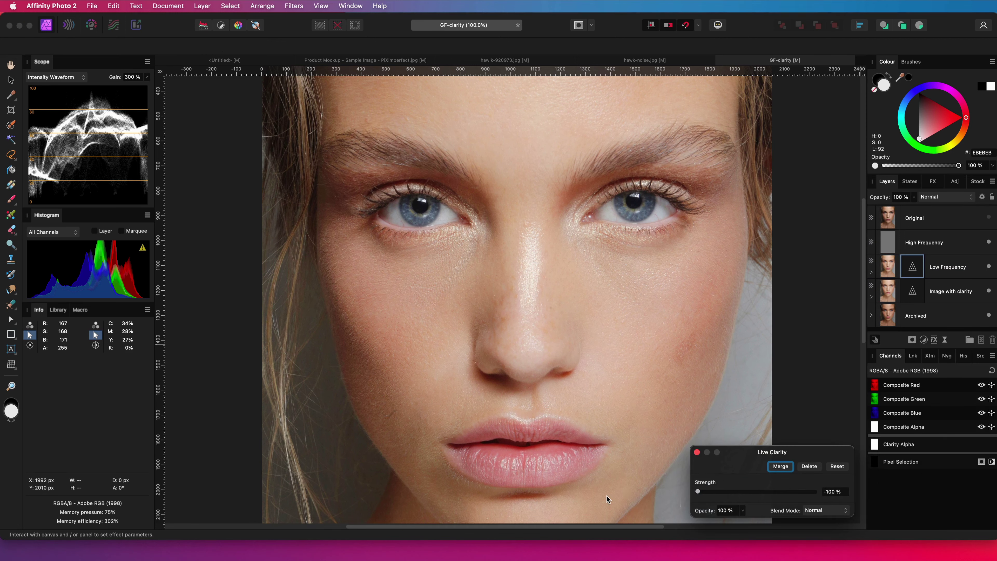
click(697, 452)
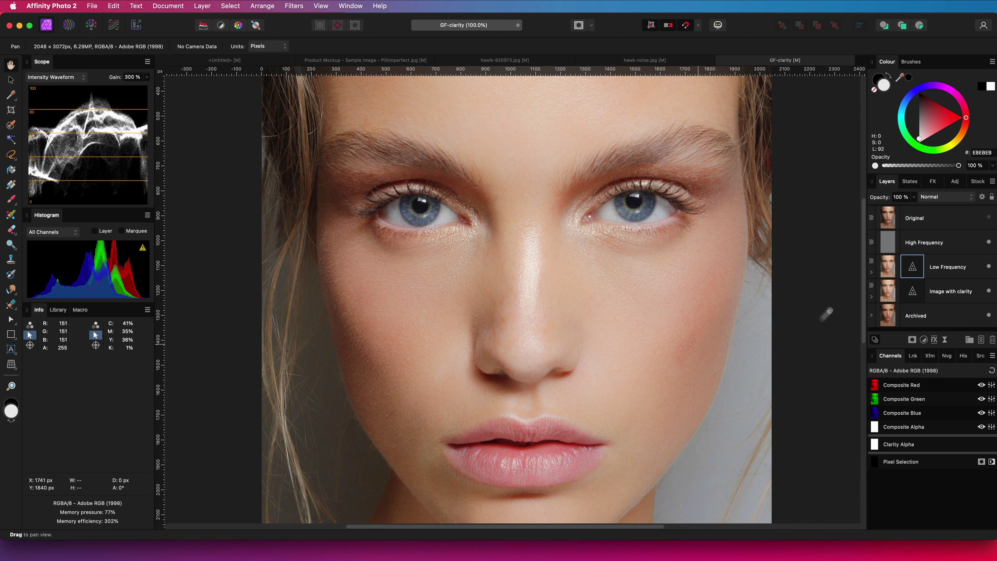
click(988, 242)
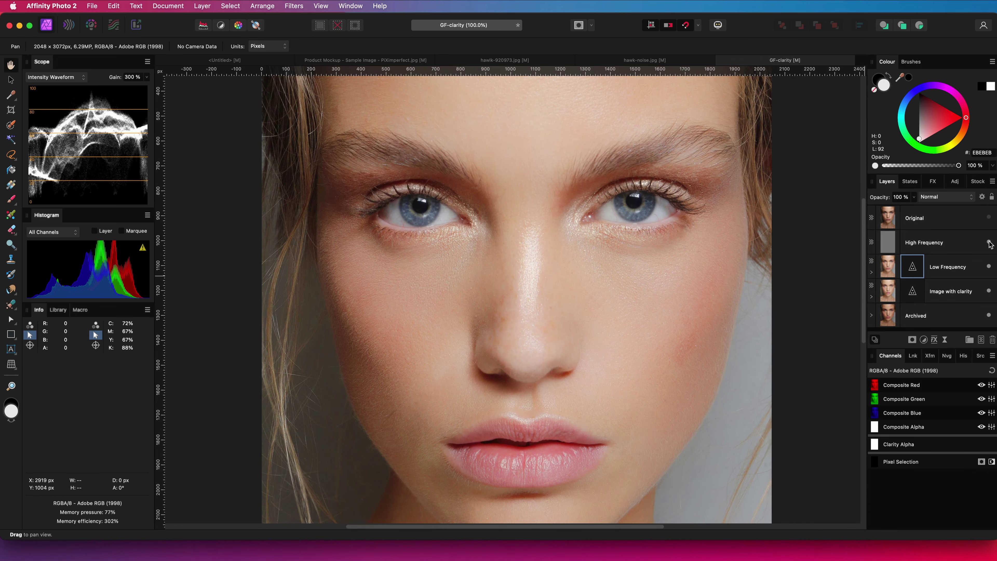
click(989, 218)
click(989, 218)
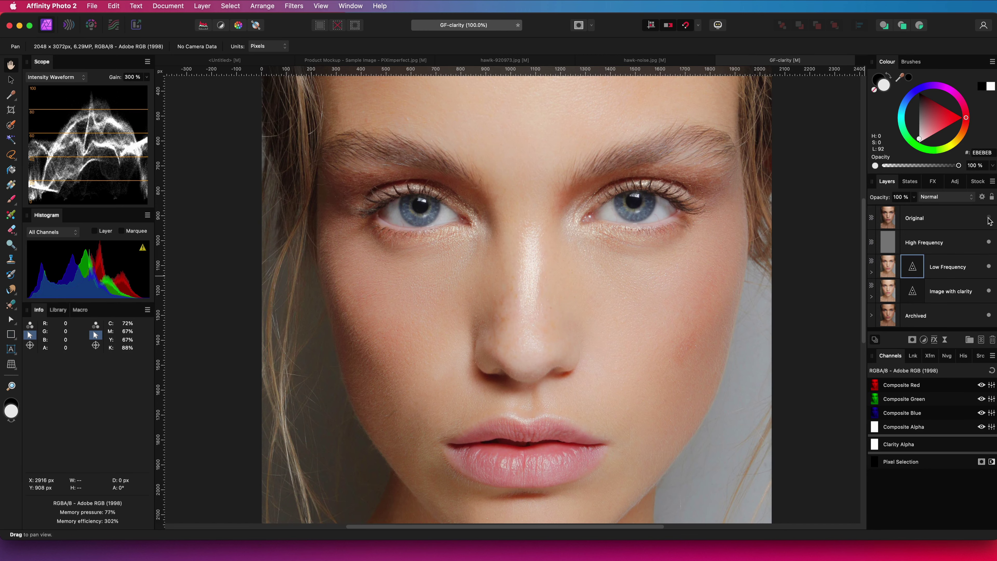
Step: Add a Curves adjustment above the High Frequency layer
click(884, 244)
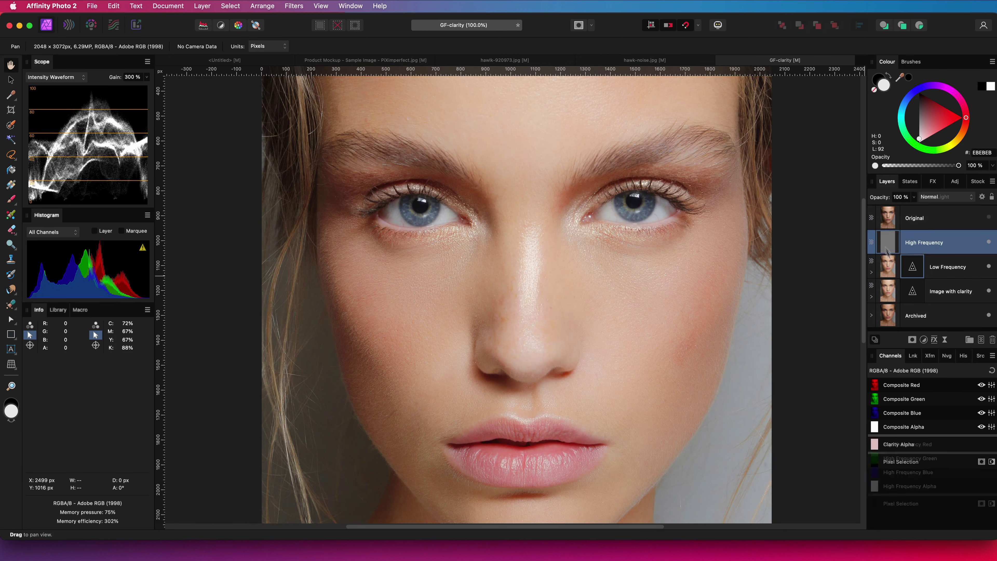
click(924, 339)
click(946, 463)
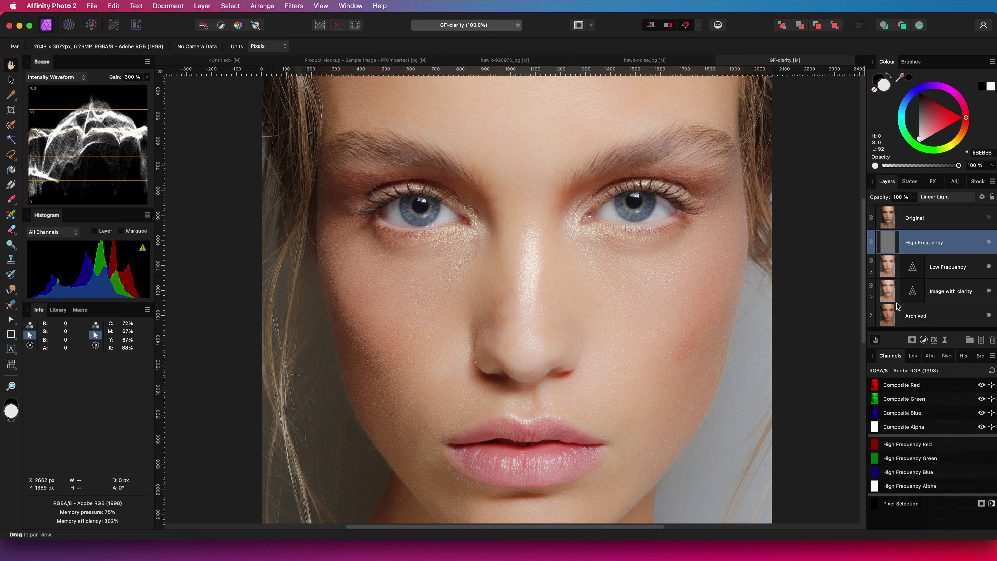
Step: Set Curves to Multiply and shape the curve with black, midtone and white points to darken
click(930, 198)
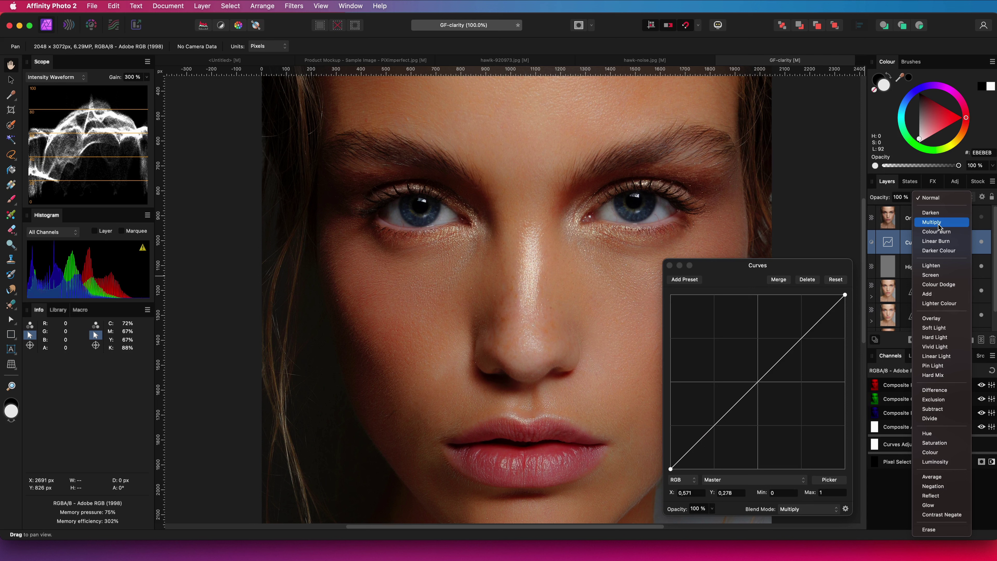
click(939, 222)
drag(671, 469, 680, 469)
drag(759, 386, 766, 395)
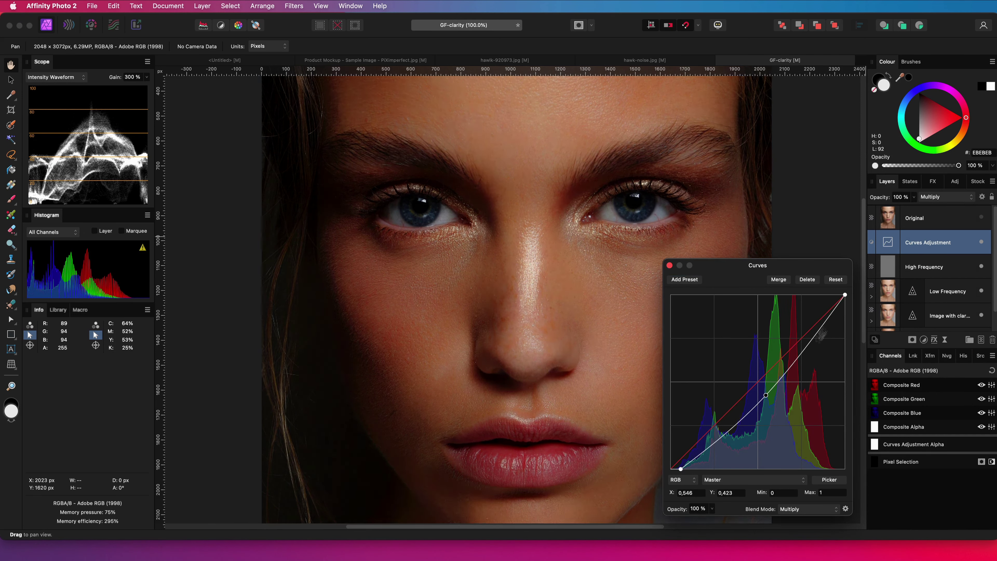
drag(844, 294, 844, 292)
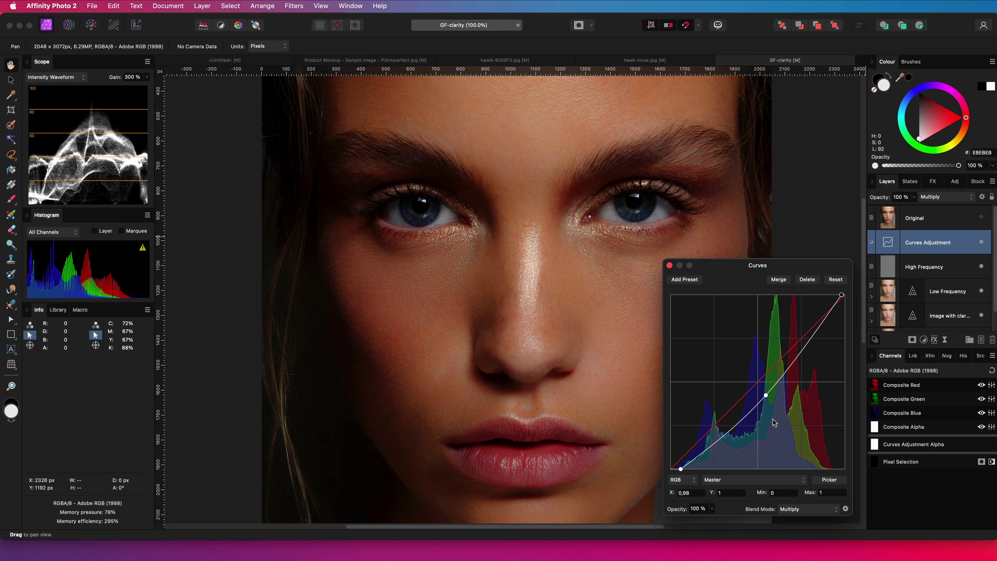
drag(765, 396, 766, 401)
click(670, 266)
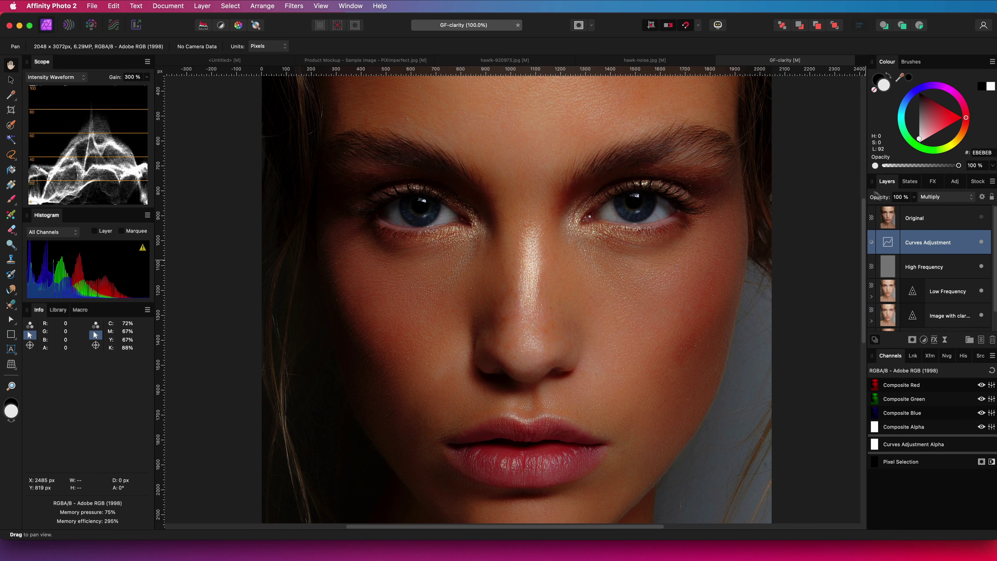
Step: Set the Curves layer opacity to 54% and compare with Original
drag(880, 197, 662, 210)
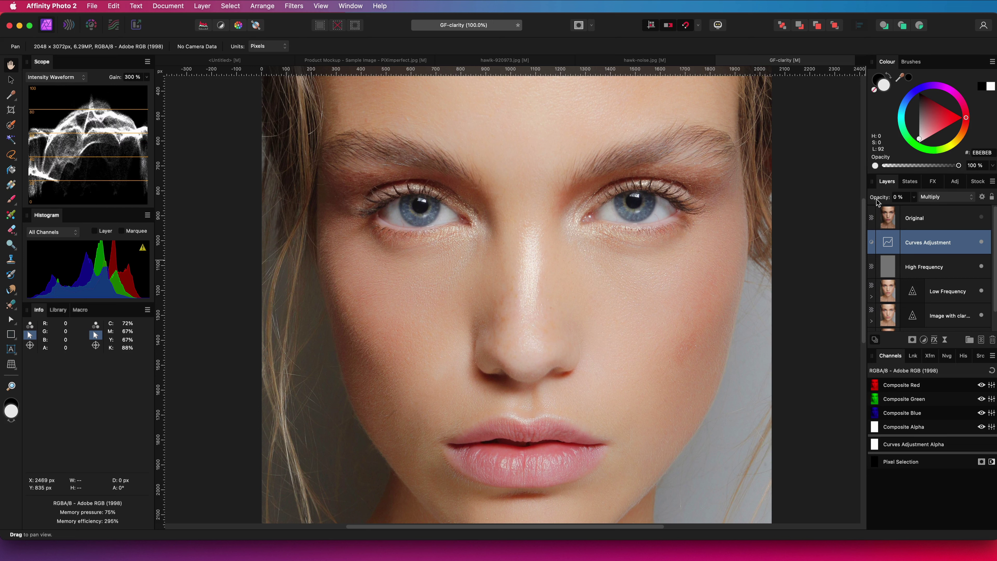
drag(883, 200, 904, 199)
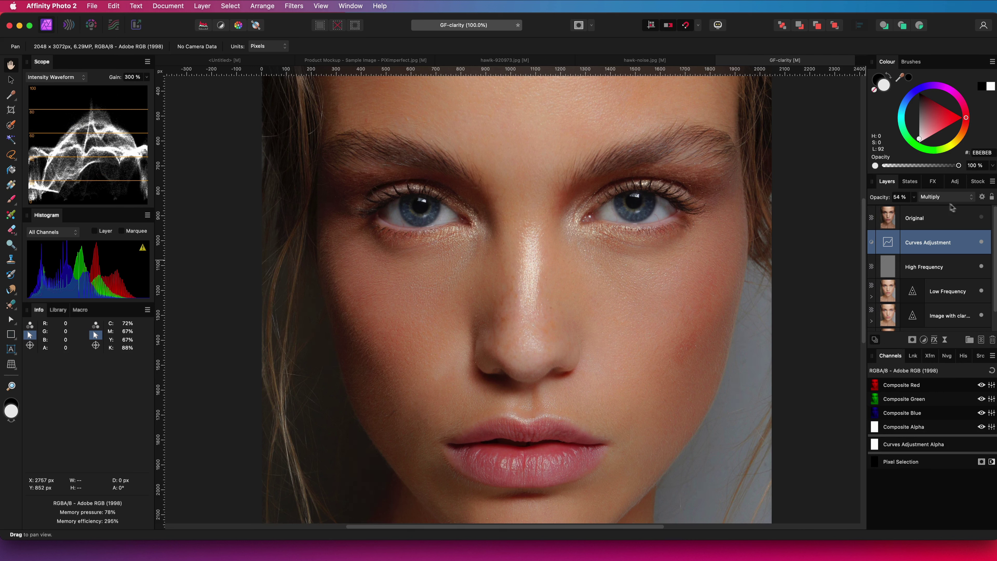
click(982, 217)
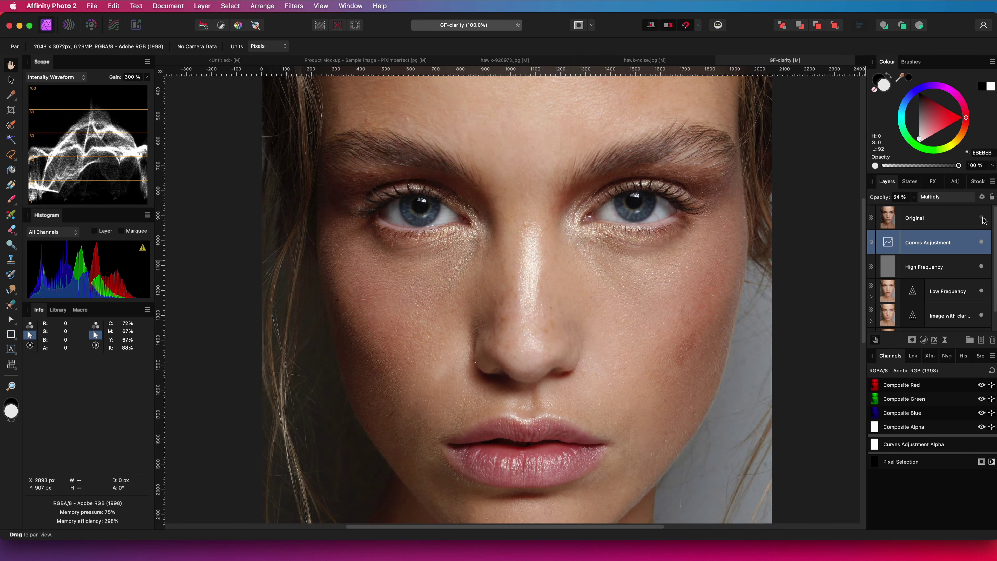
click(983, 218)
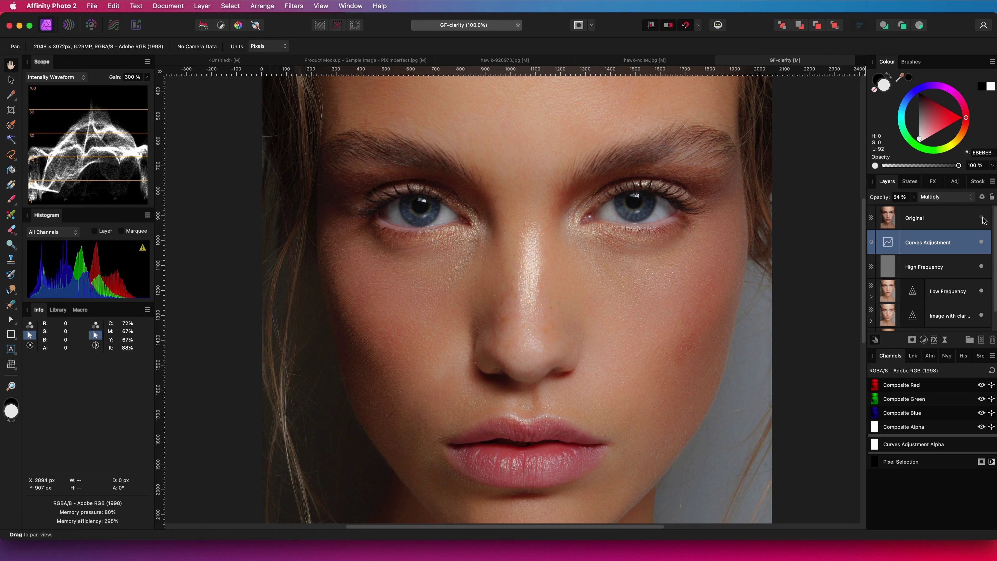
Step: Add a warm-toning Gradient Map preset adjustment in Soft Light above Curves
click(955, 181)
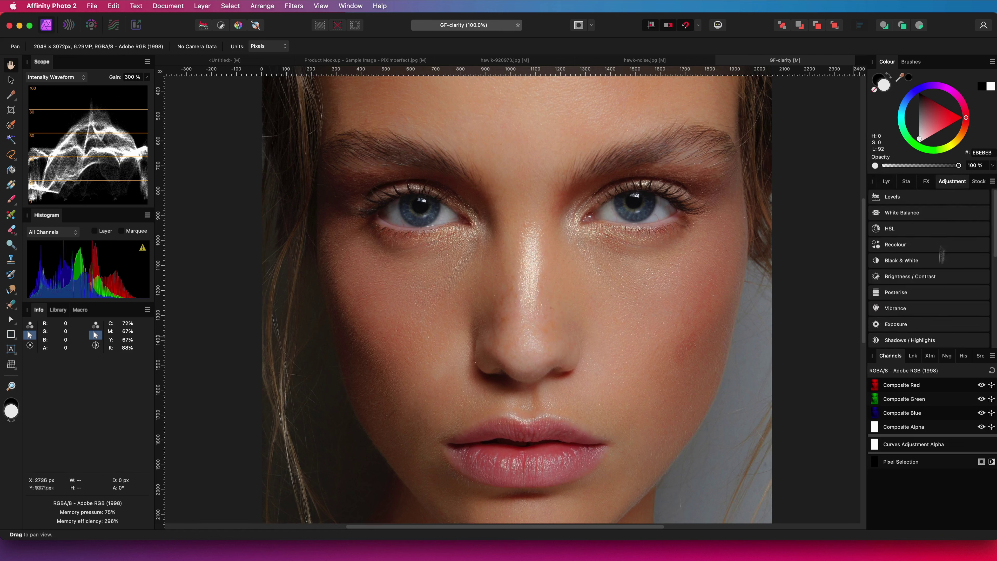
scroll(932, 306, down, 1)
scroll(932, 306, down, 5)
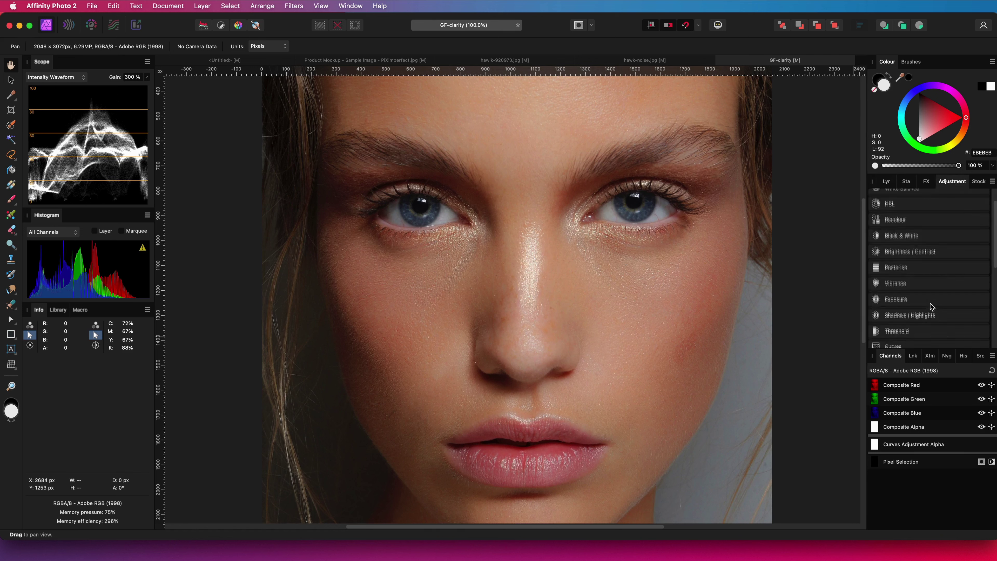
click(916, 317)
scroll(916, 320, down, 5)
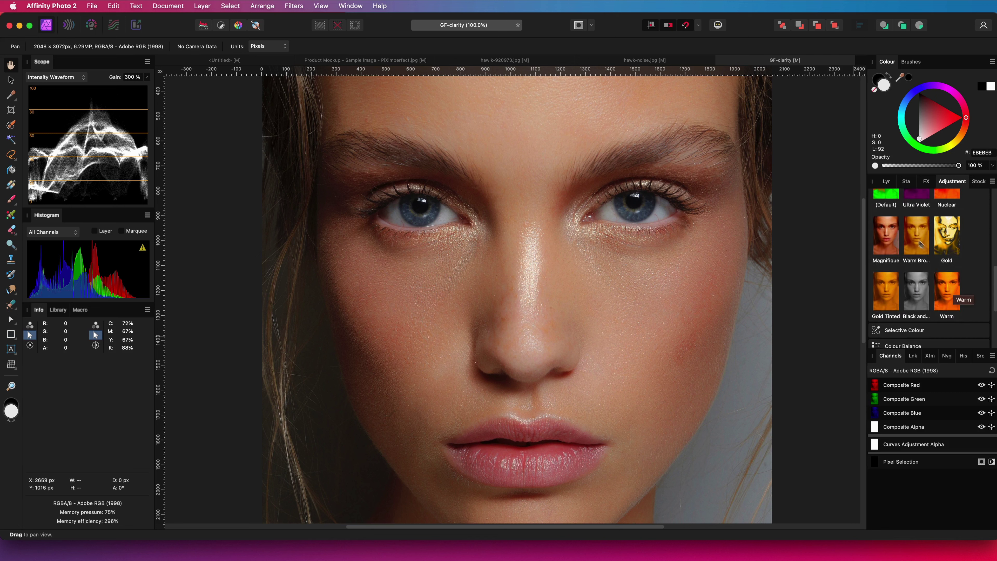
click(886, 233)
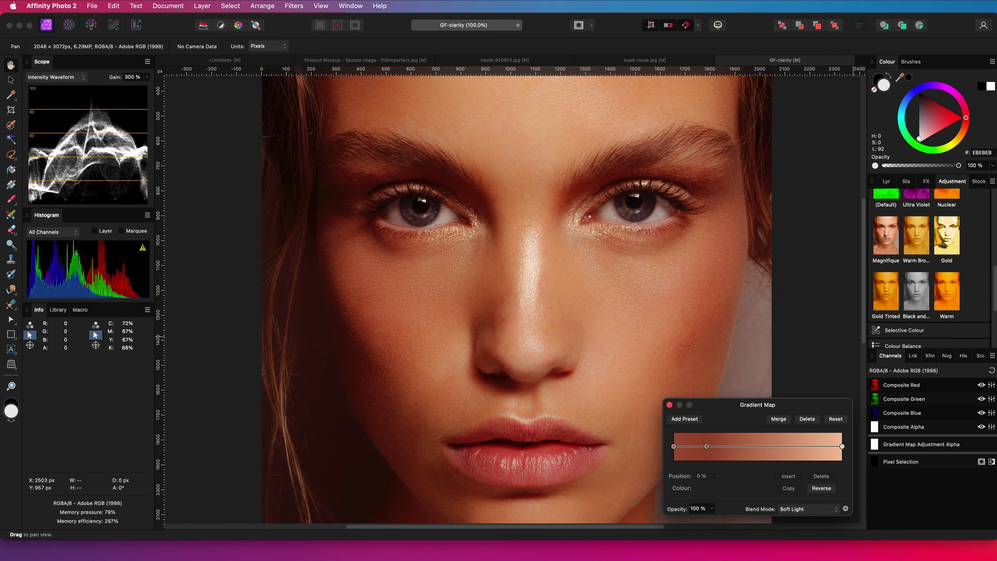
click(670, 405)
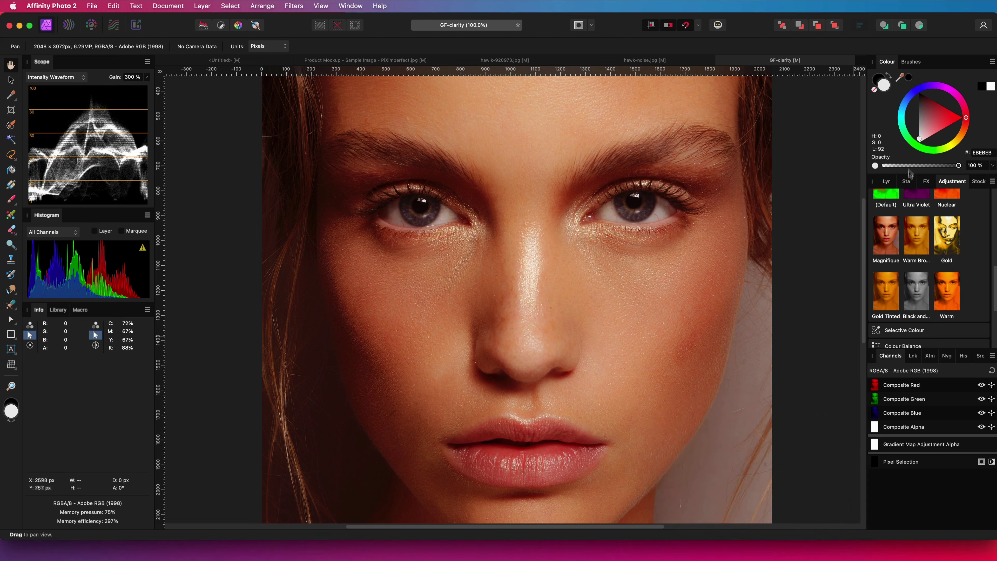
click(889, 181)
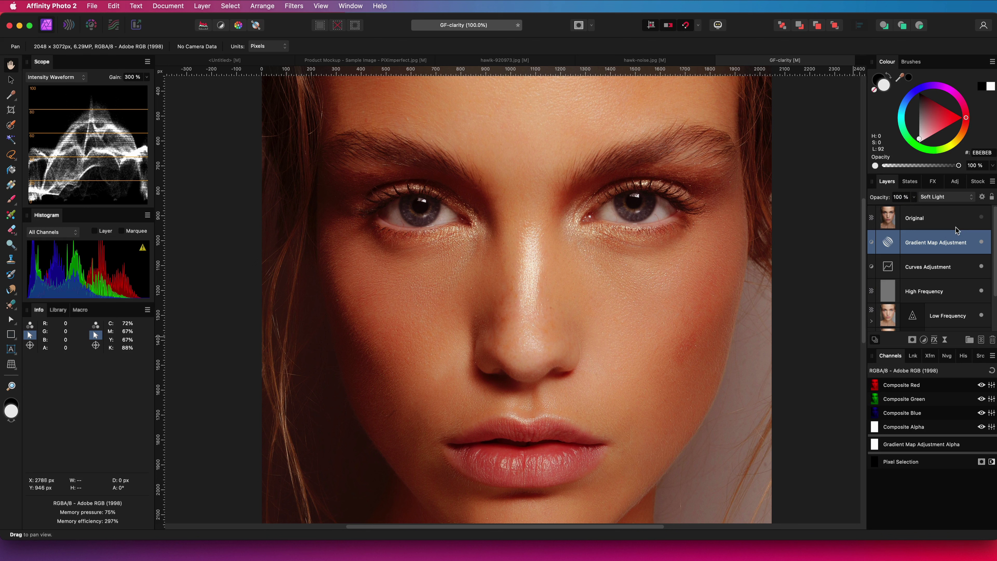
Step: Fade the Gradient Map out over bright underlying tones and lower its opacity to 30%
click(982, 198)
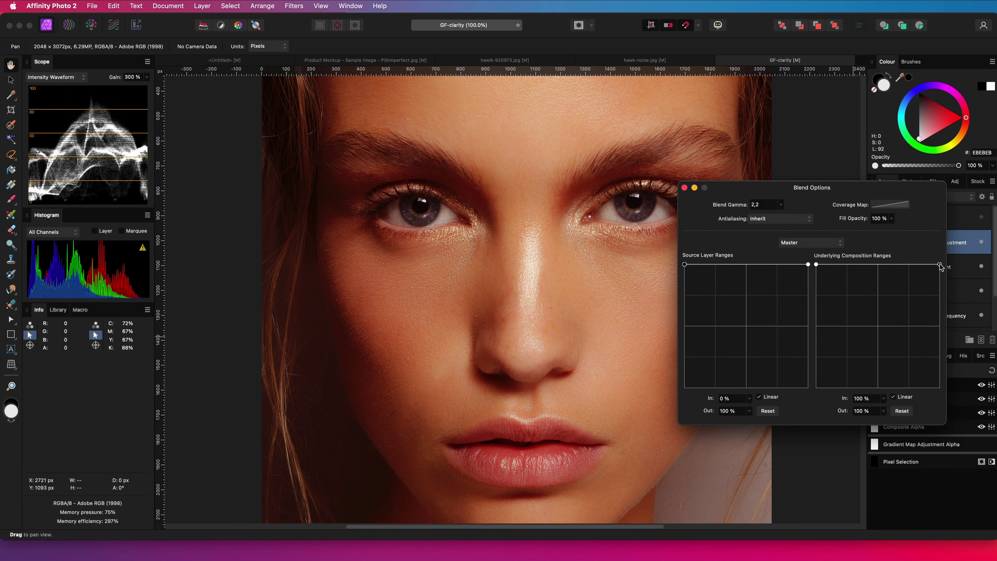
drag(940, 264, 943, 397)
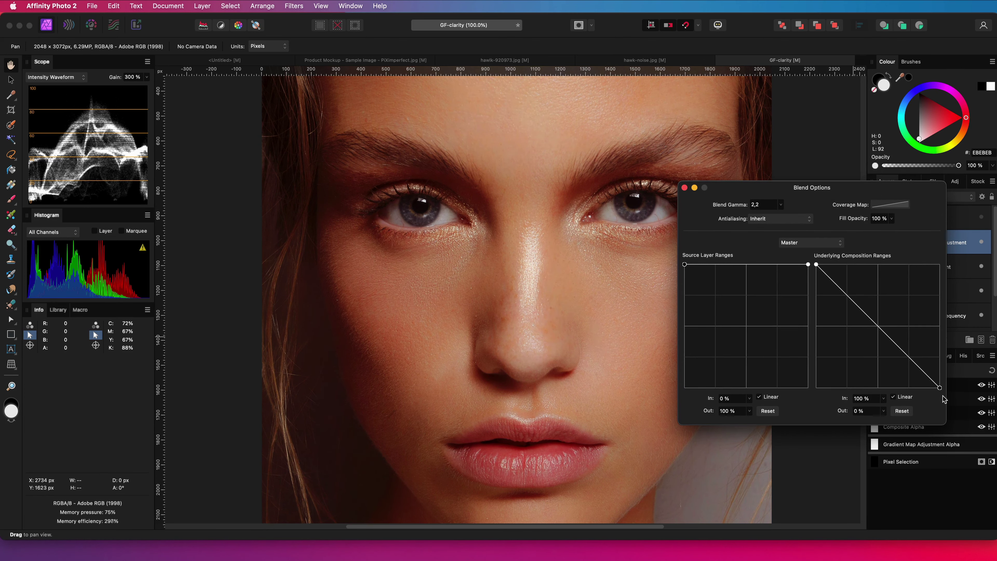
click(684, 188)
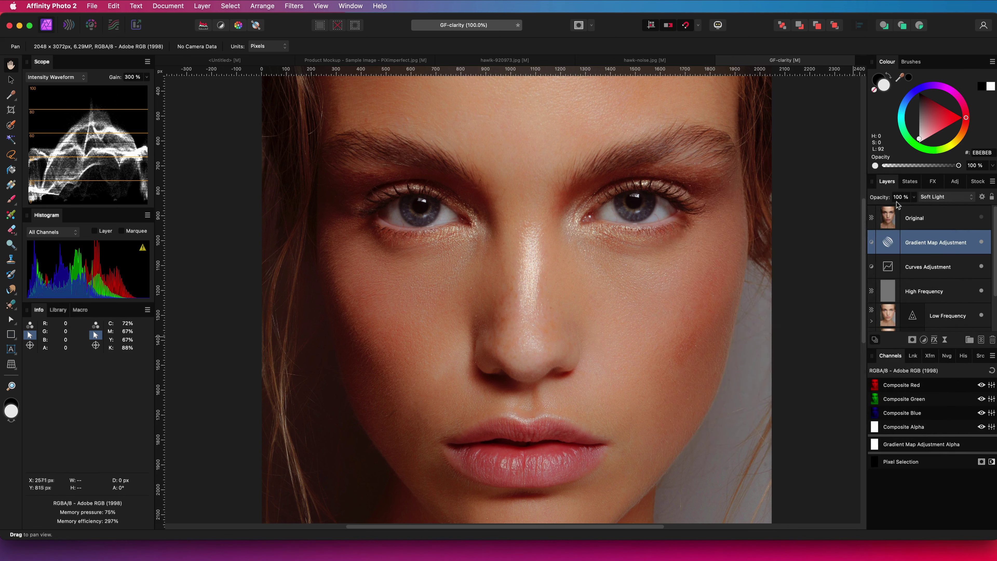
drag(898, 204, 844, 199)
click(942, 197)
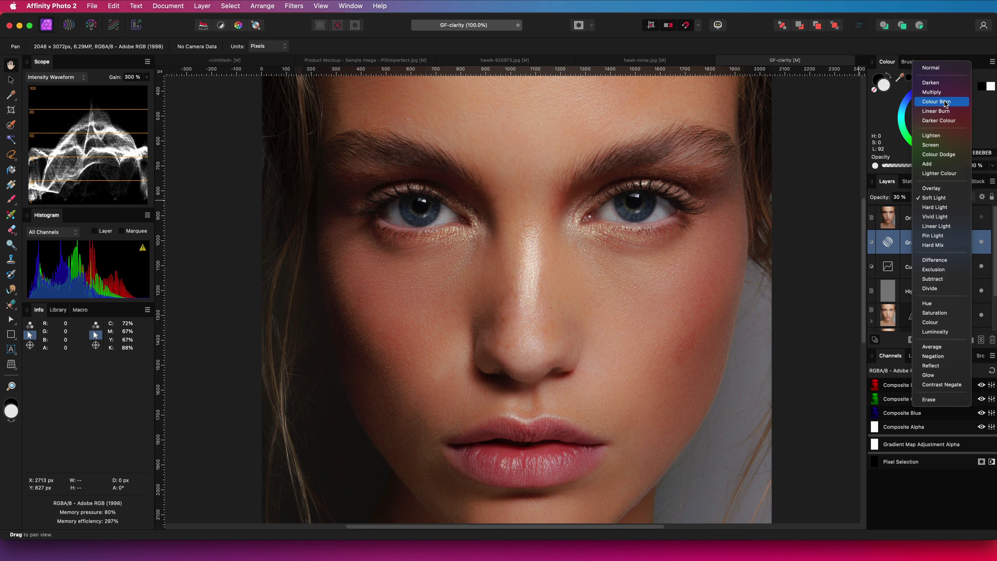
Step: Blend the Gradient Map layer in Colour Burn and lower its opacity to about 19%
click(945, 102)
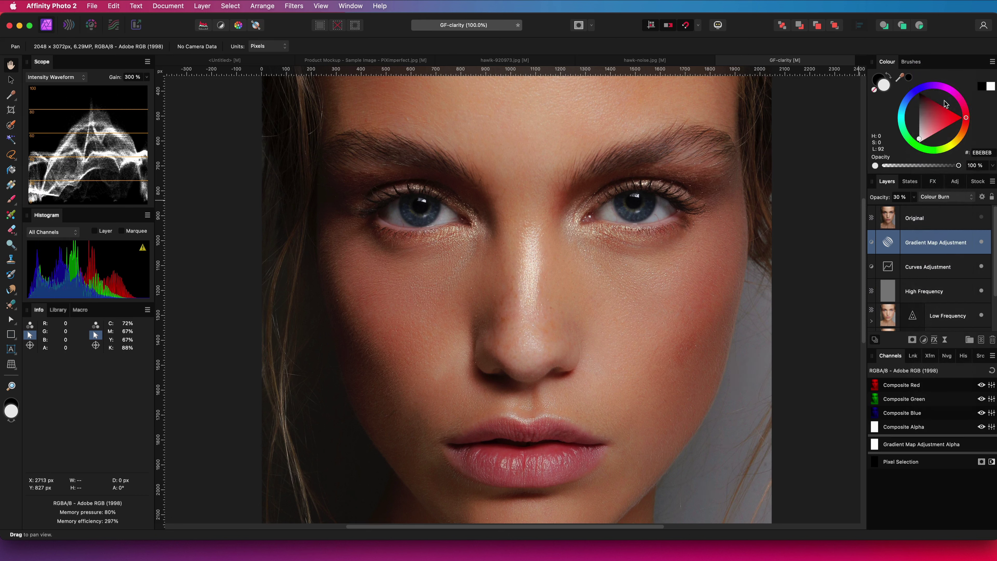
drag(886, 199, 885, 201)
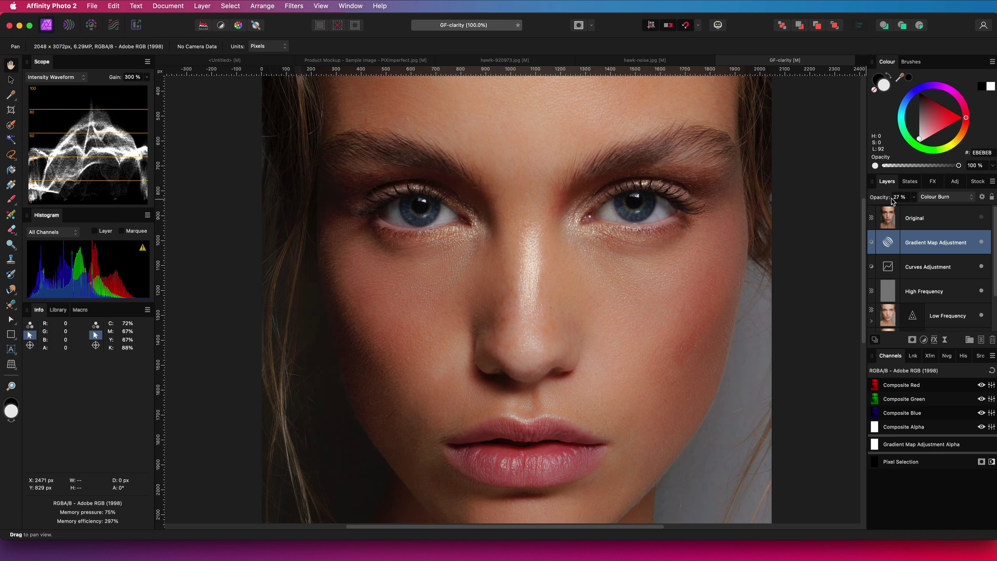
drag(895, 198, 886, 204)
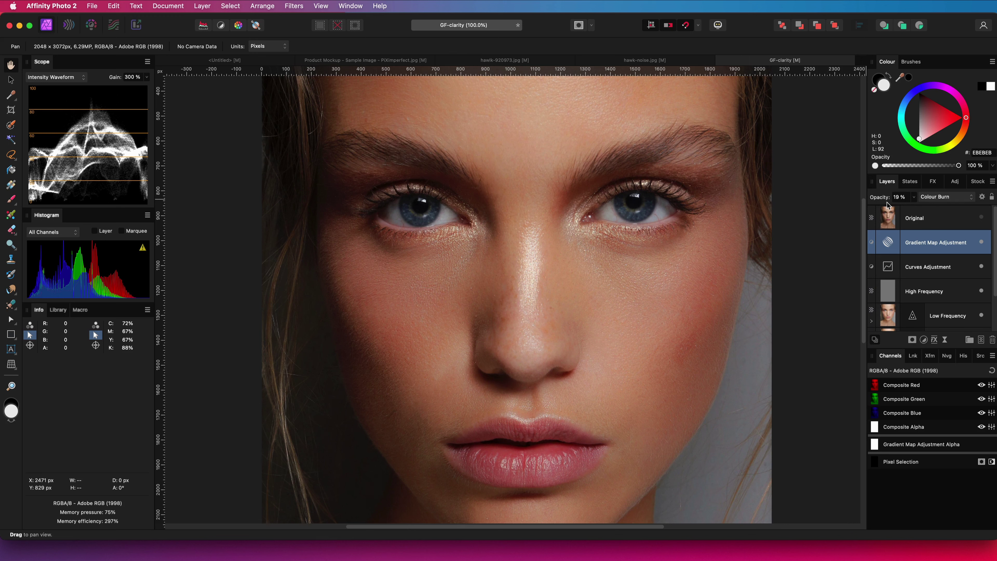
Step: In the Gradient Map's Blend Options, move the source range's shadow node to 0% so it rises diagonally
click(983, 196)
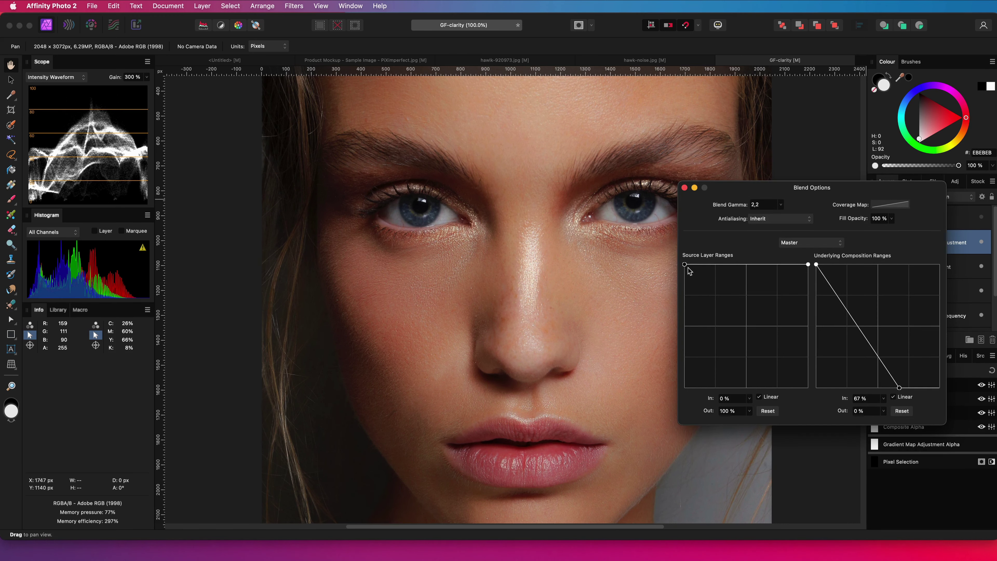
drag(685, 264, 693, 387)
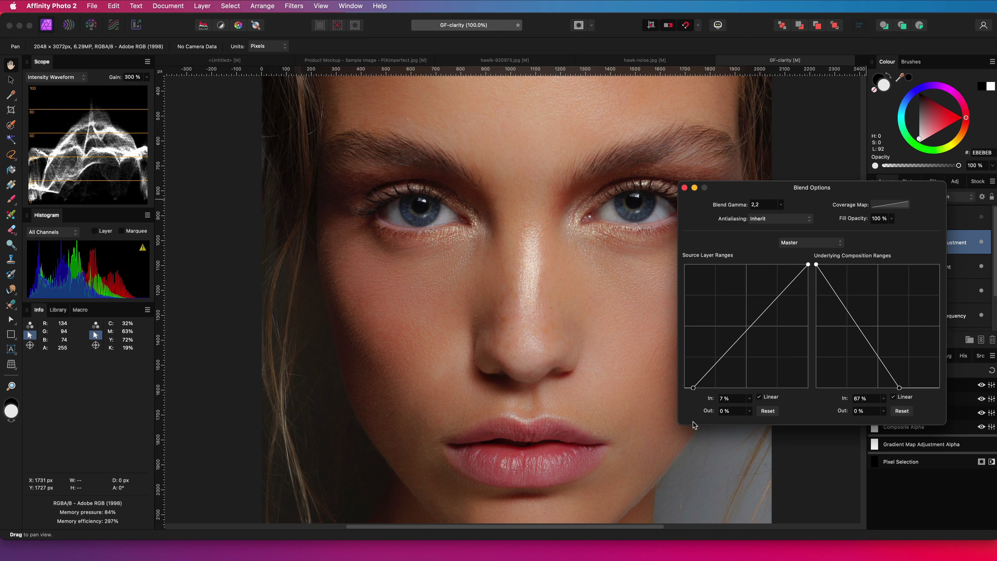
drag(693, 422, 639, 433)
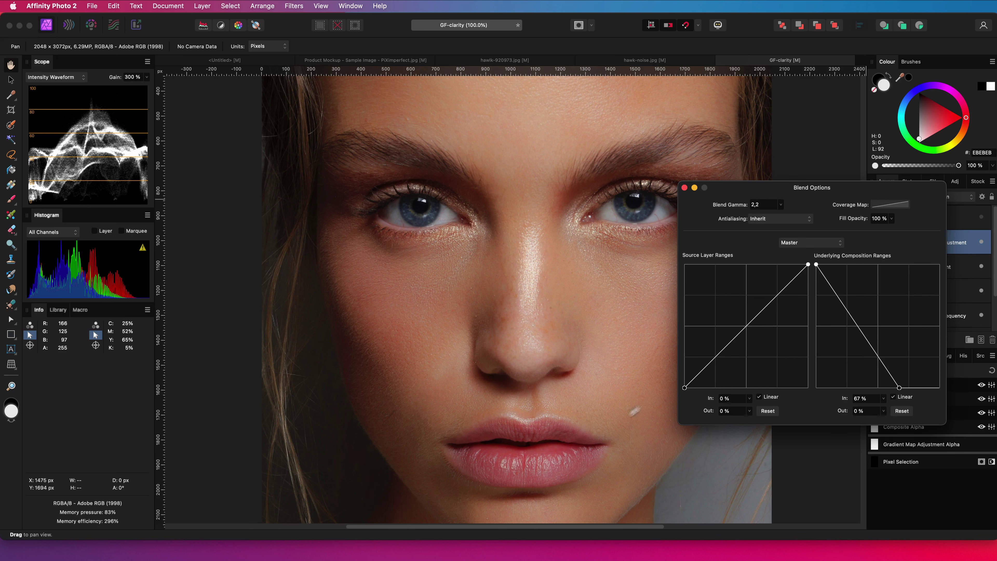
click(684, 187)
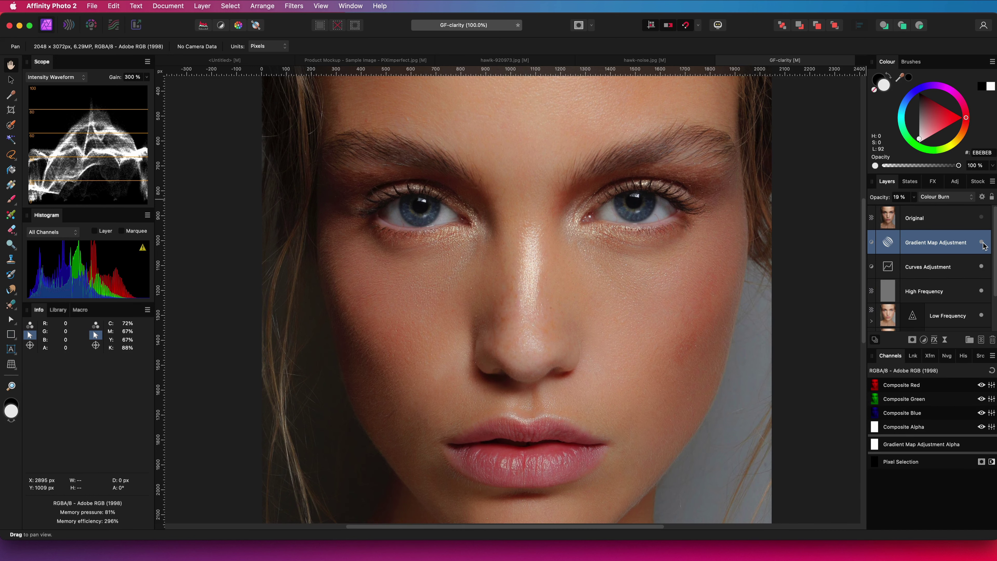
Step: Compare with the Original layer, then duplicate it and set the copy to Colour blend mode
click(982, 218)
click(982, 218)
click(931, 217)
key(super+j)
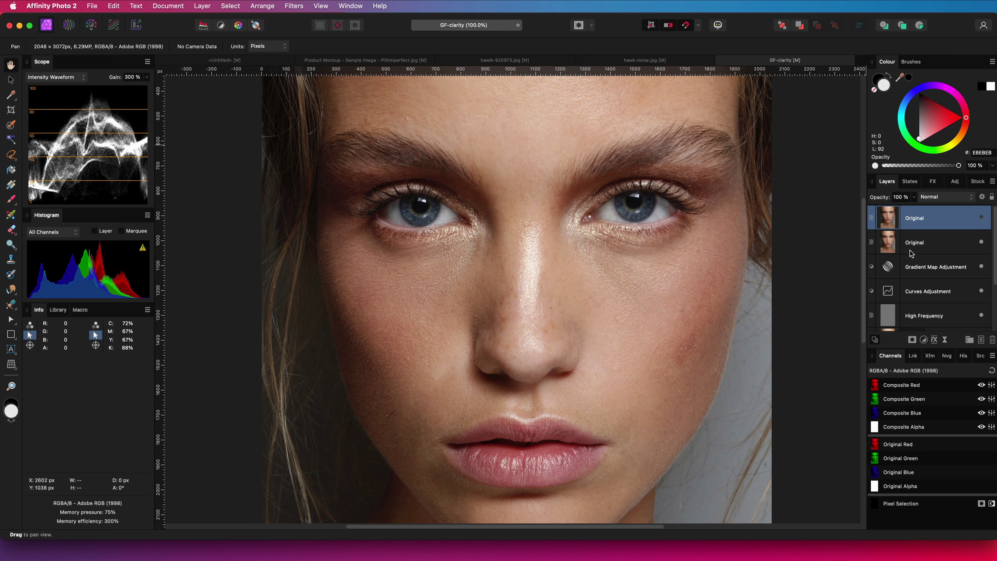
click(942, 197)
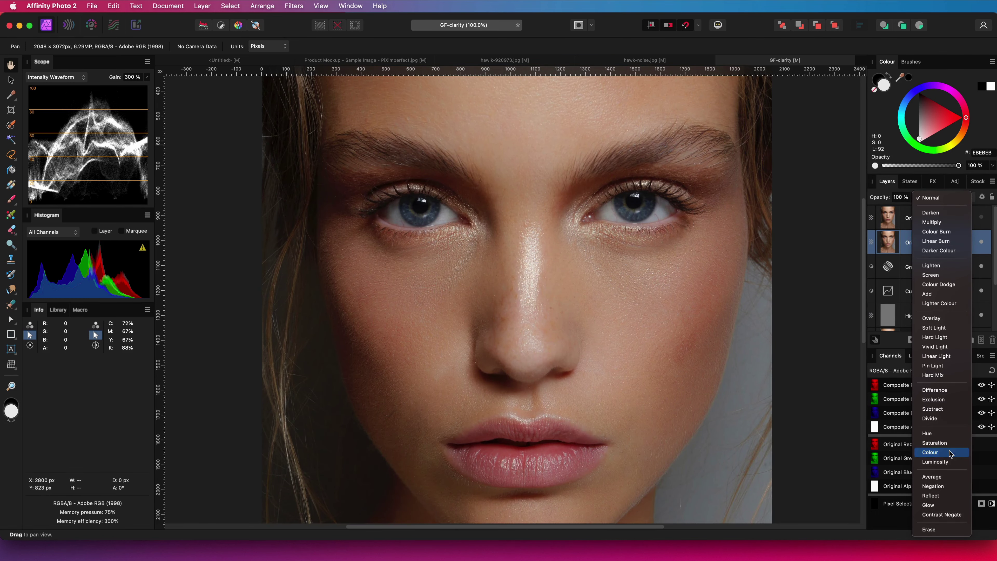
click(950, 452)
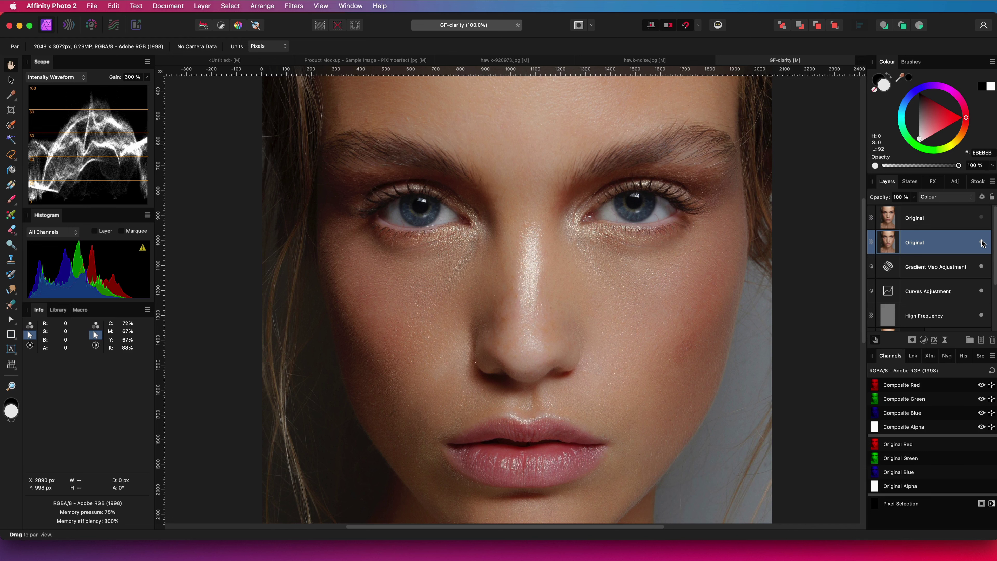
Step: Duplicate the Original layer again and set this copy to Difference blend mode
key(super+j)
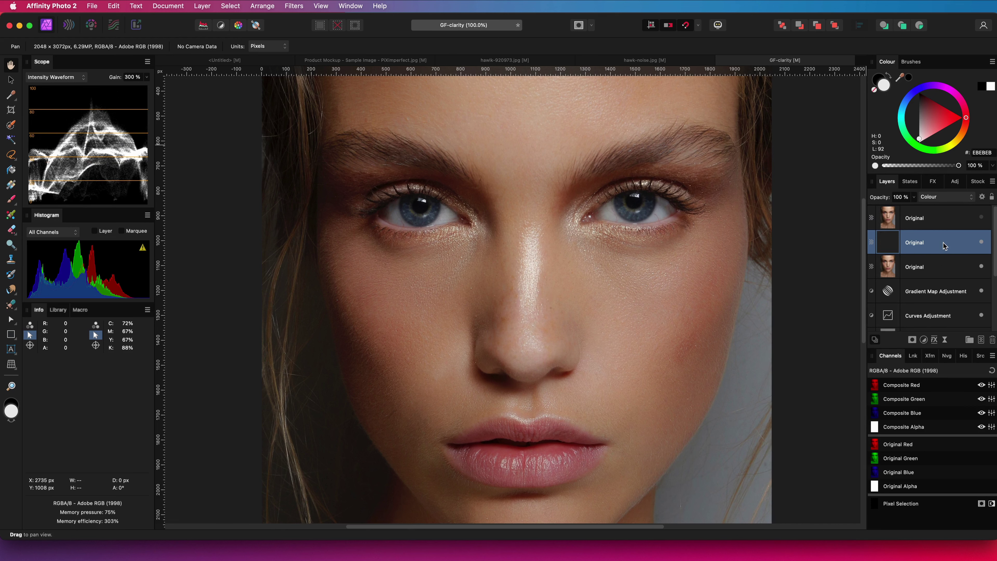
click(941, 197)
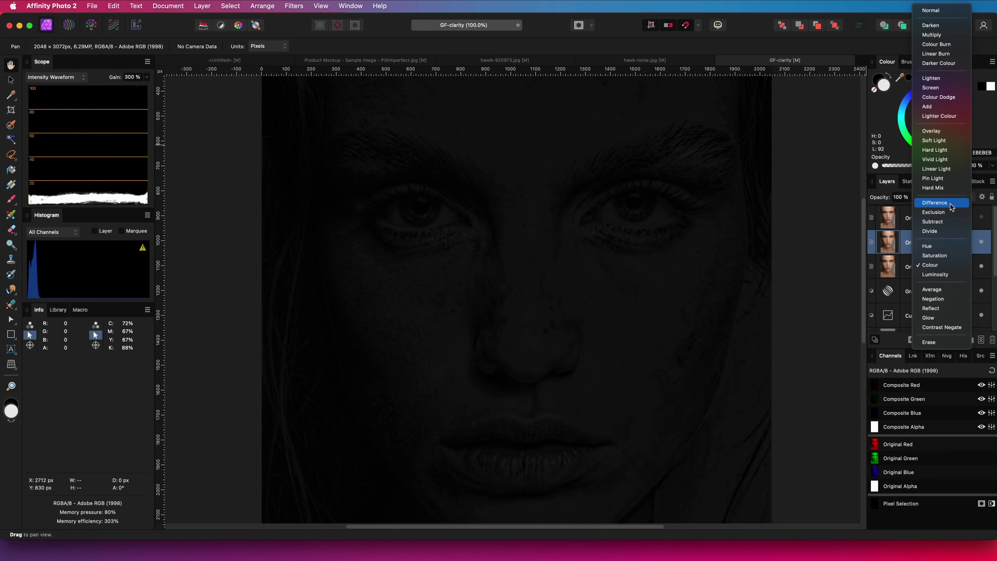
click(952, 207)
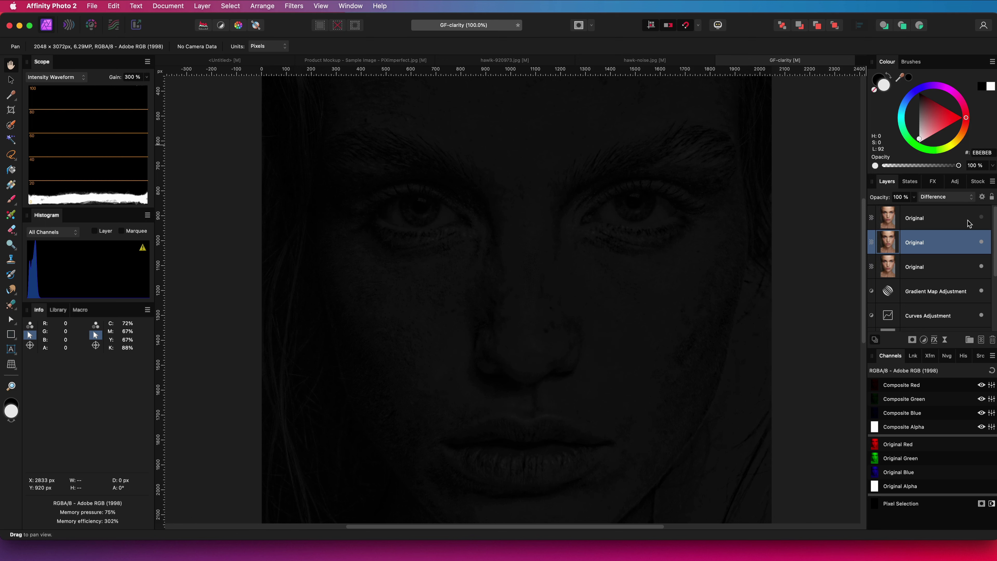
Step: Merge all visible layers into a new Pixel layer with the dark Difference result
right_click(888, 240)
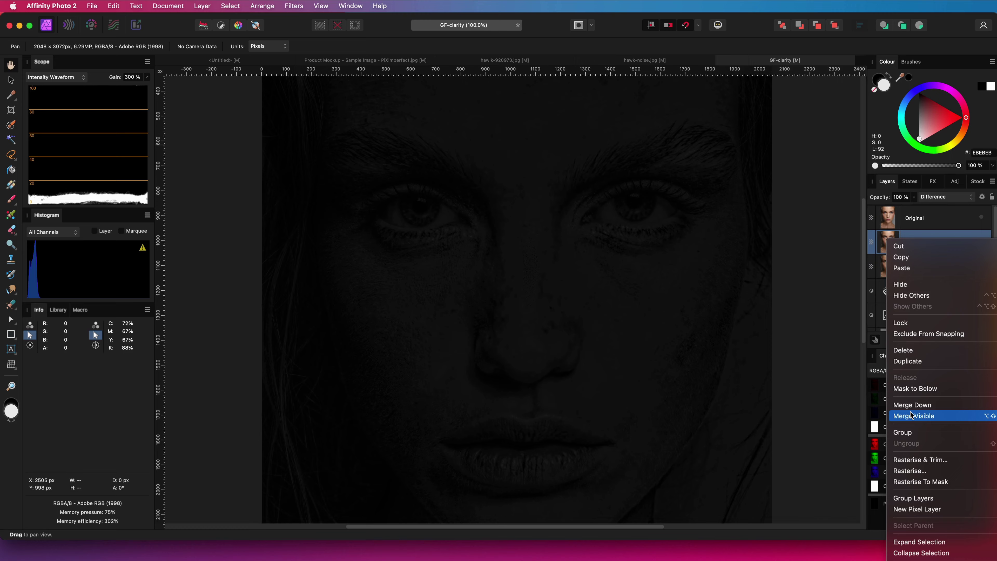
key(Escape)
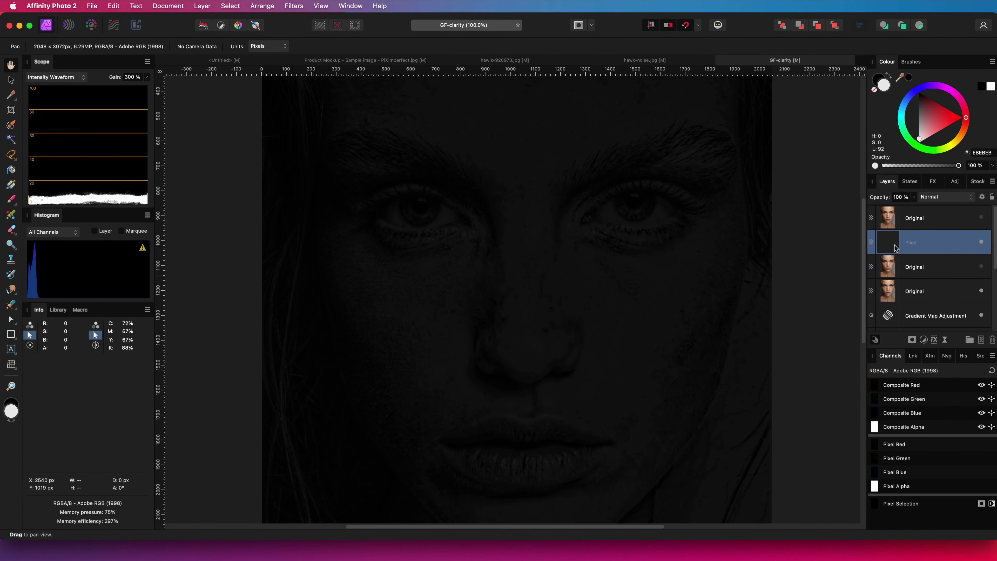
Step: Set the merged Pixel layer to Screen, then compare it with the Original layer before and after
click(939, 198)
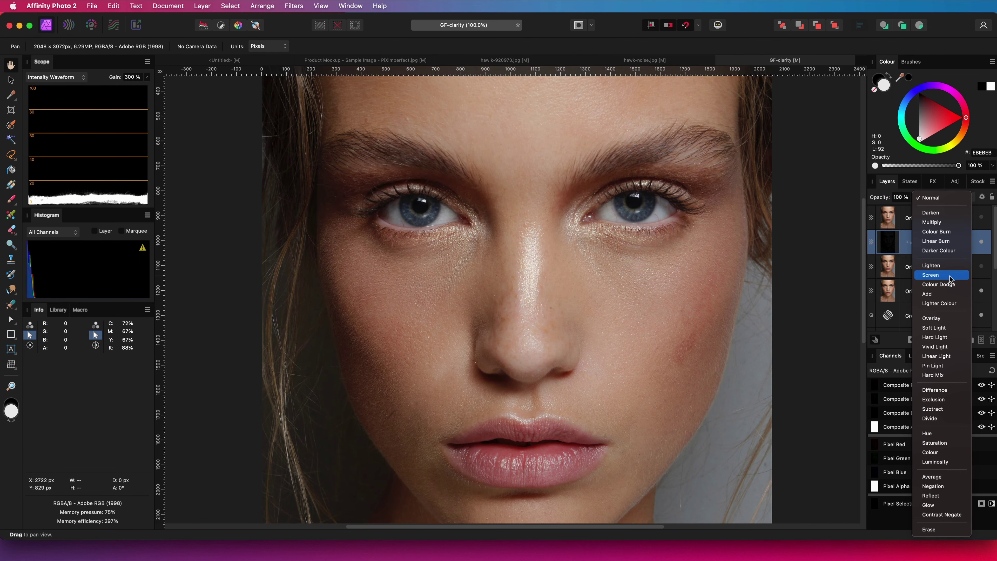
click(950, 276)
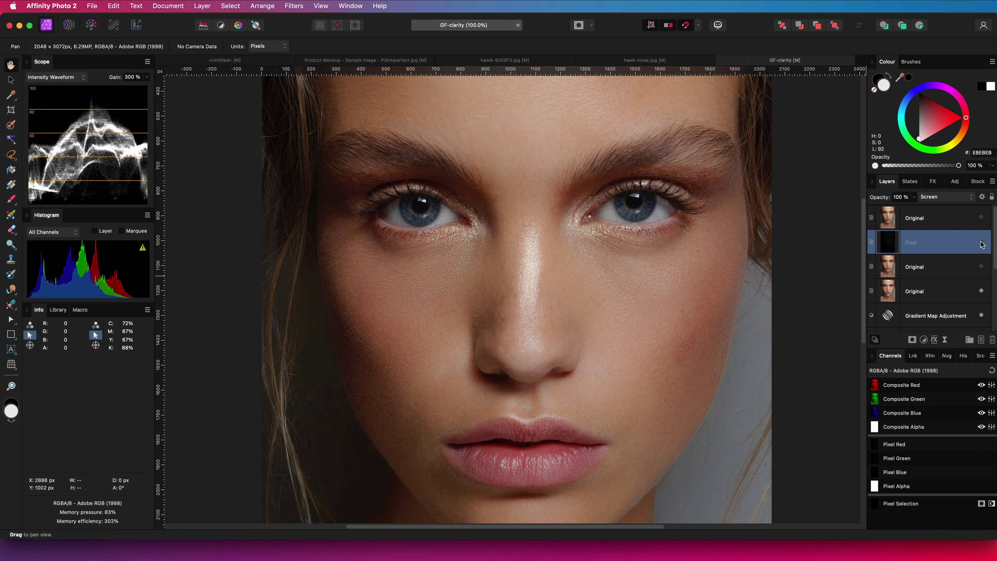
super+click(985, 248)
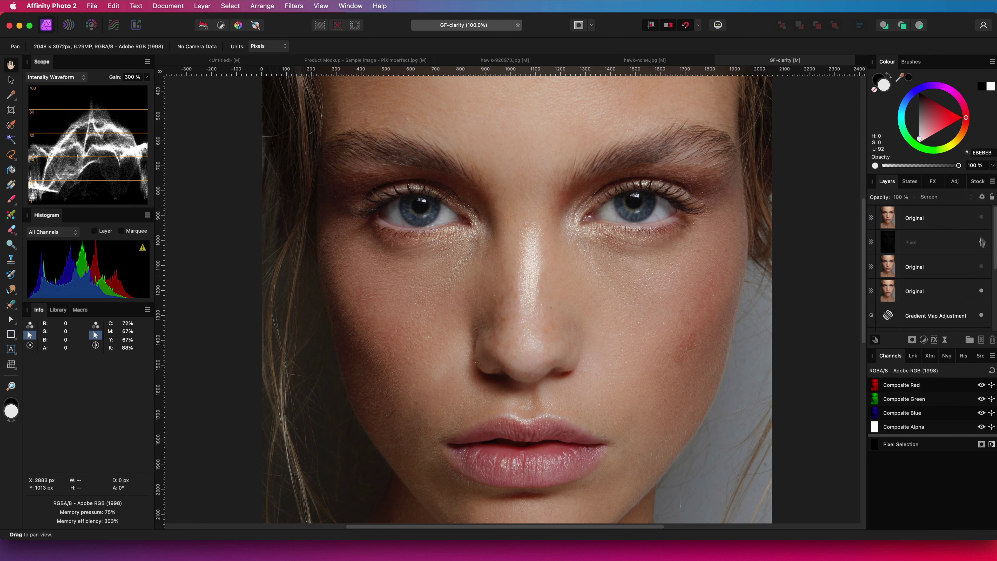
click(981, 218)
click(982, 242)
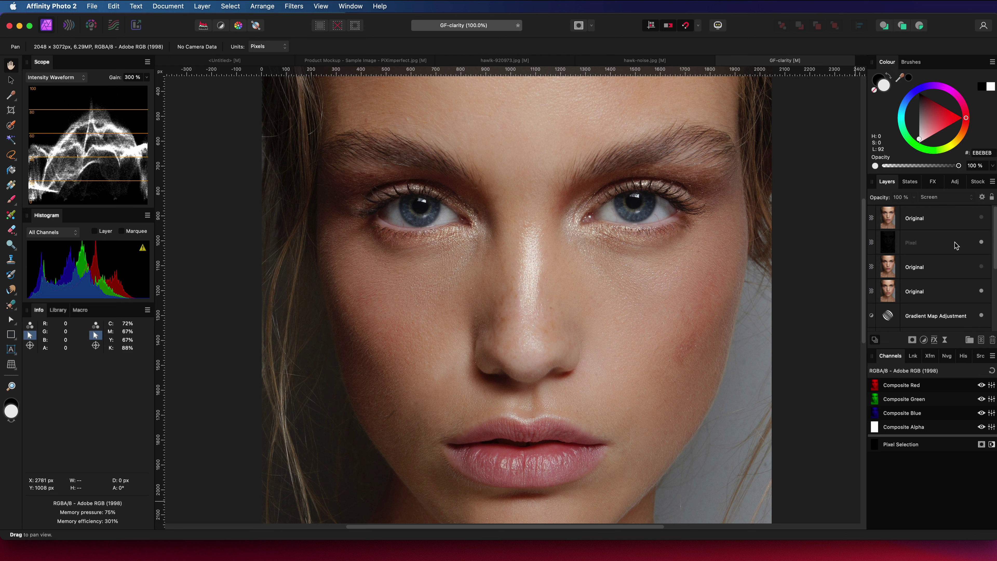
click(974, 243)
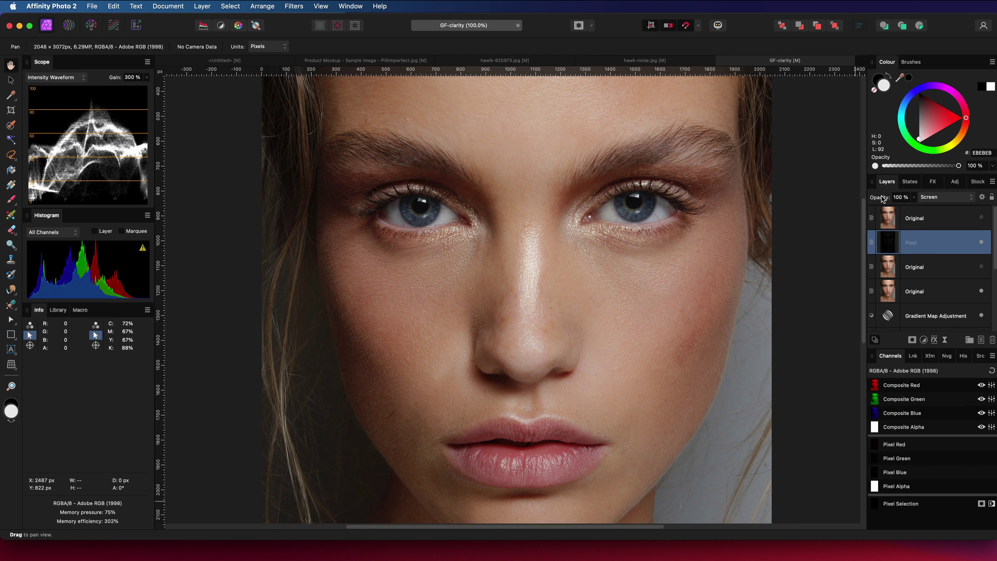
Step: Set the Pixel layer's opacity to 62%, then compare it against the top Original layer
drag(881, 199, 821, 203)
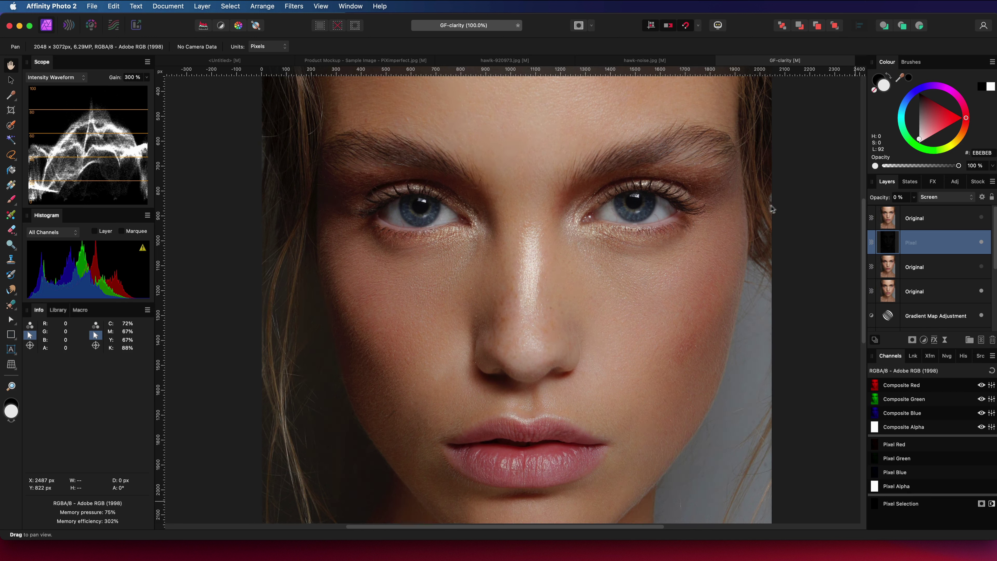
drag(830, 198, 861, 199)
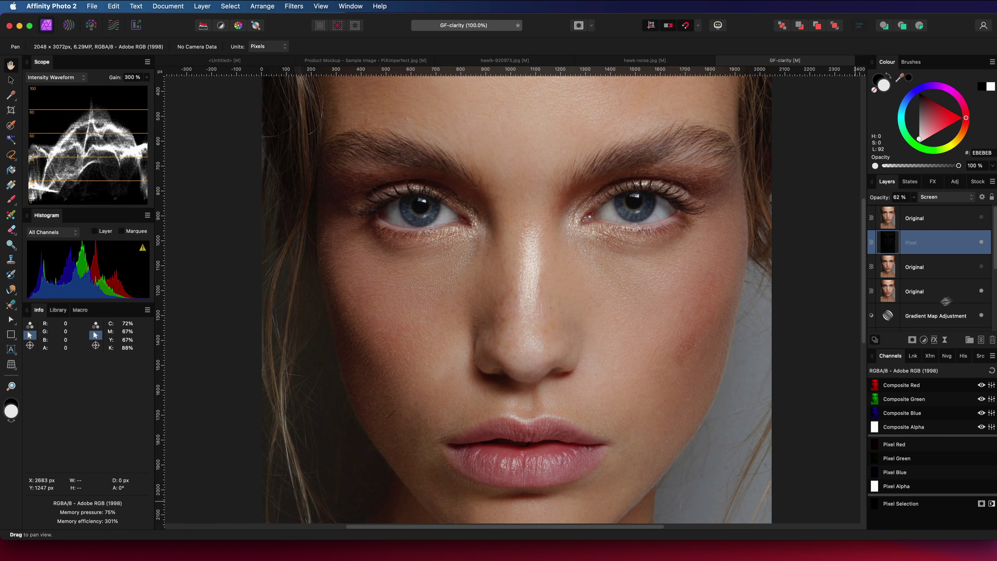
click(981, 219)
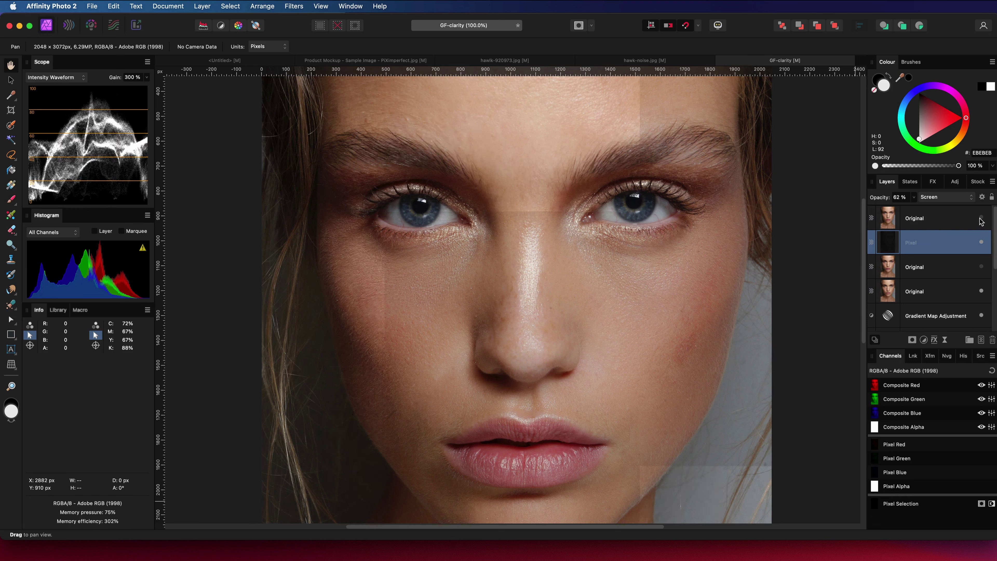